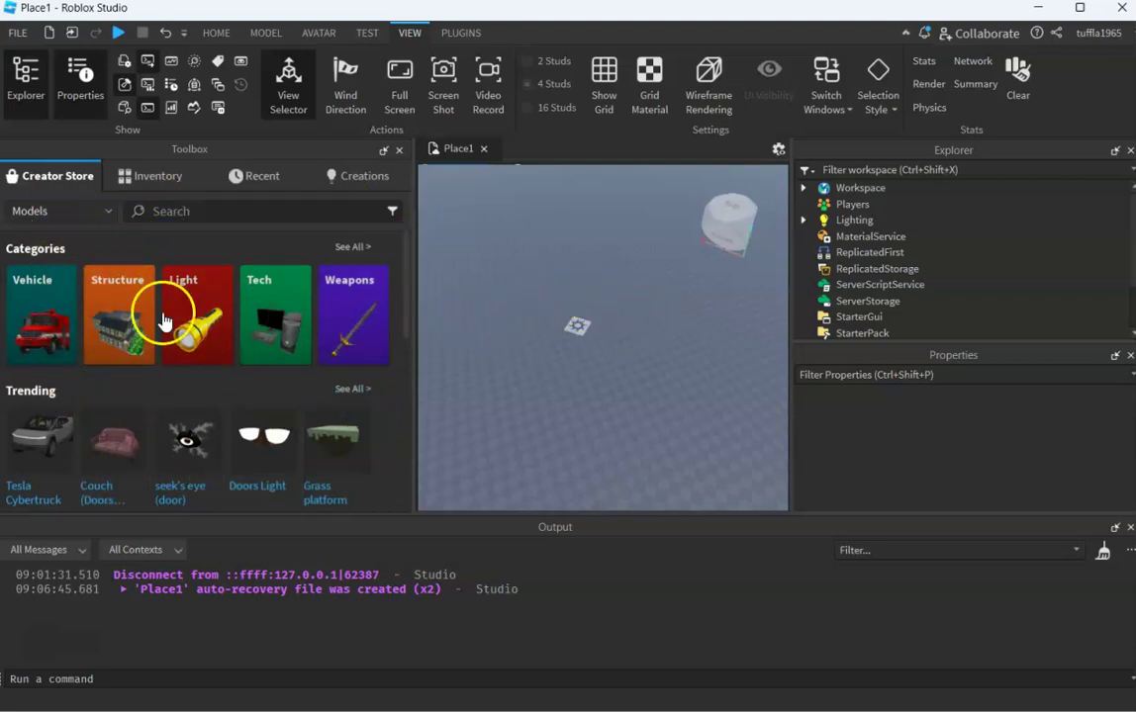
Show the Terrain Editor and close the Toolbox to give the editor the full panel height.
click(281, 214)
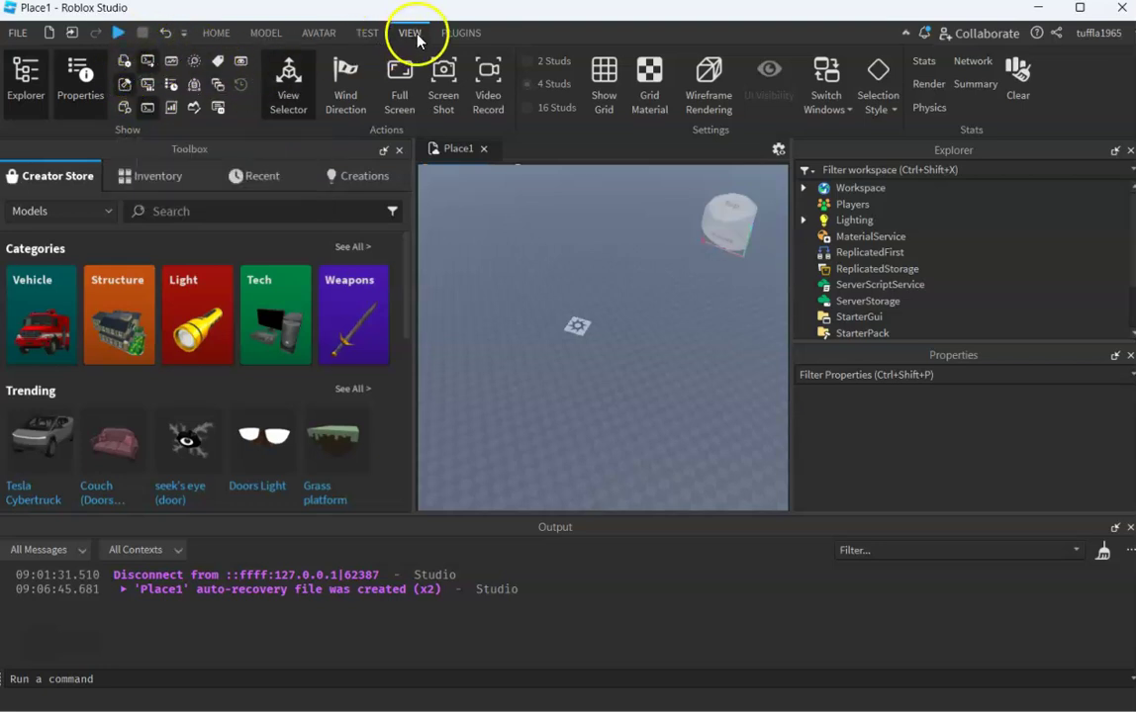
click(219, 35)
click(422, 39)
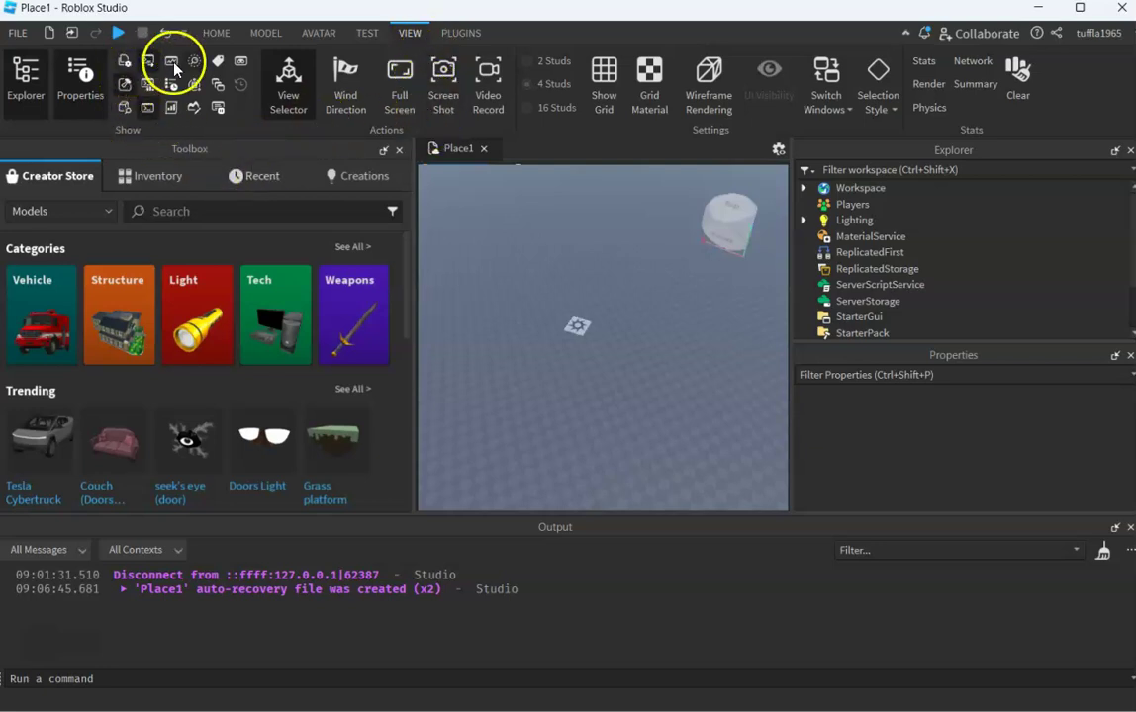
click(195, 109)
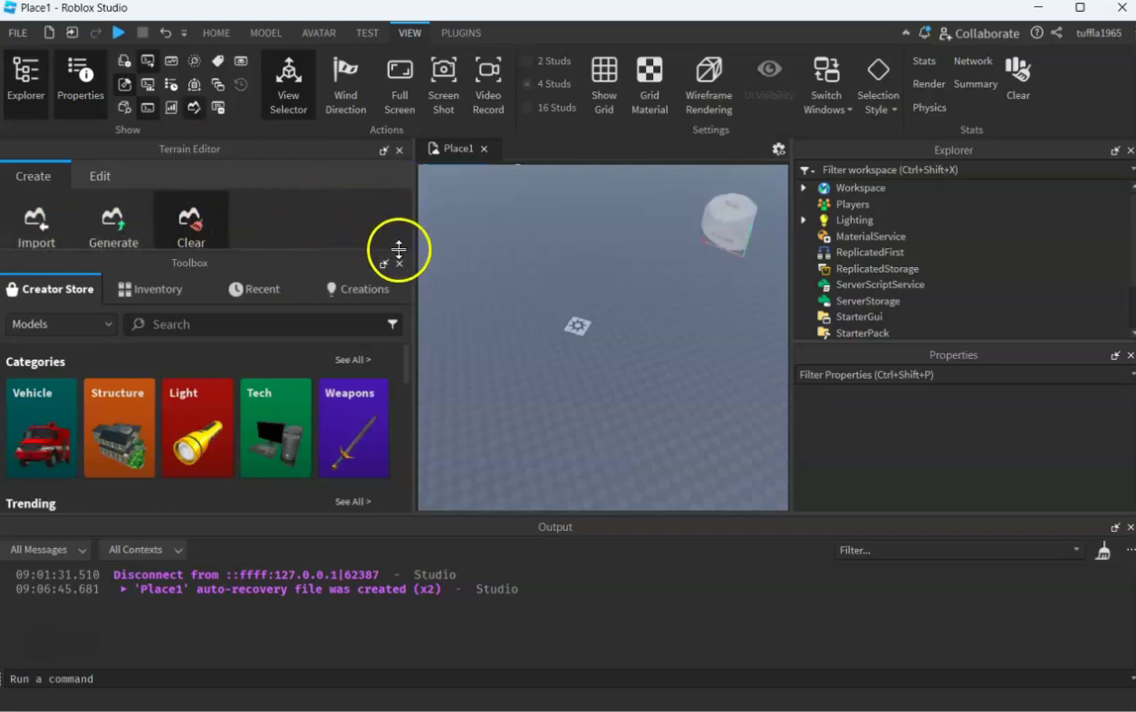
click(400, 264)
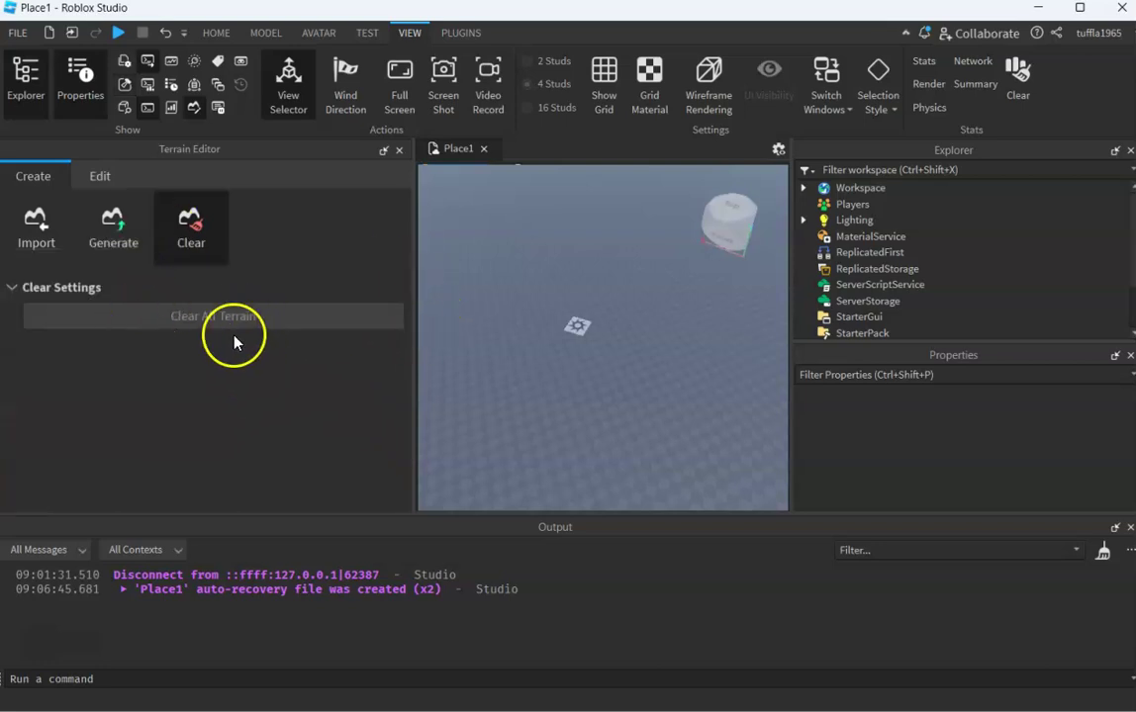
Start terrain generation and resize the selection region to 228 × 32 × 232, positioned at X -2, Y 0, Z 28.
click(116, 226)
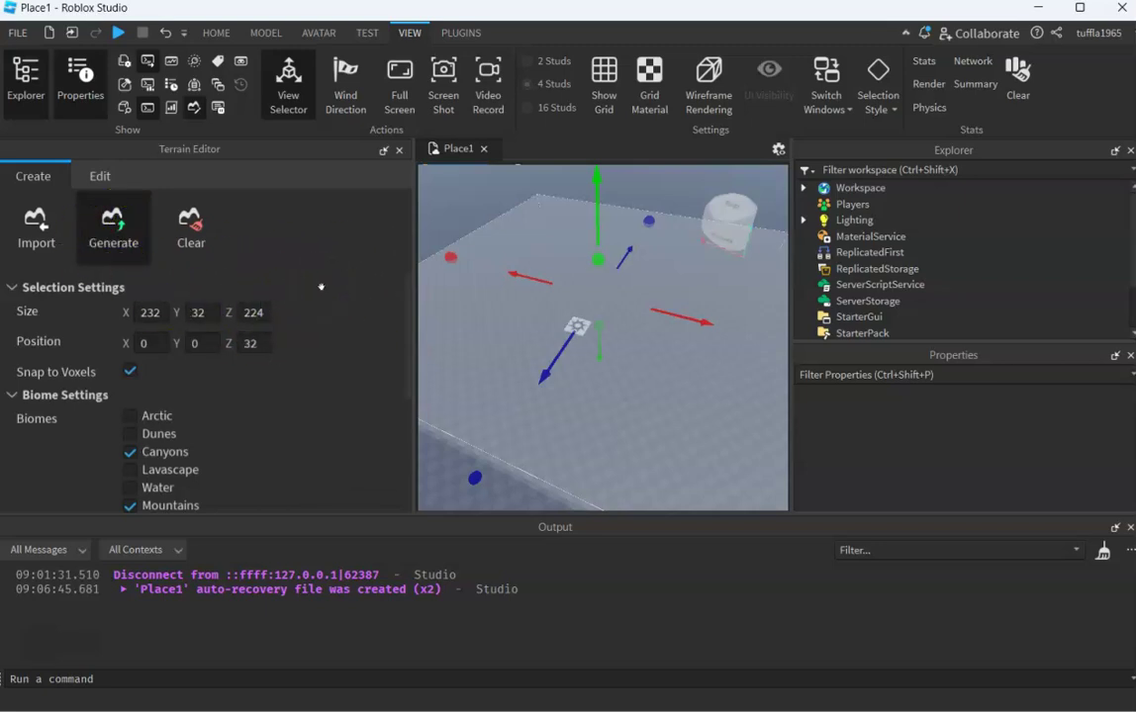
scroll(603, 328, down, 3)
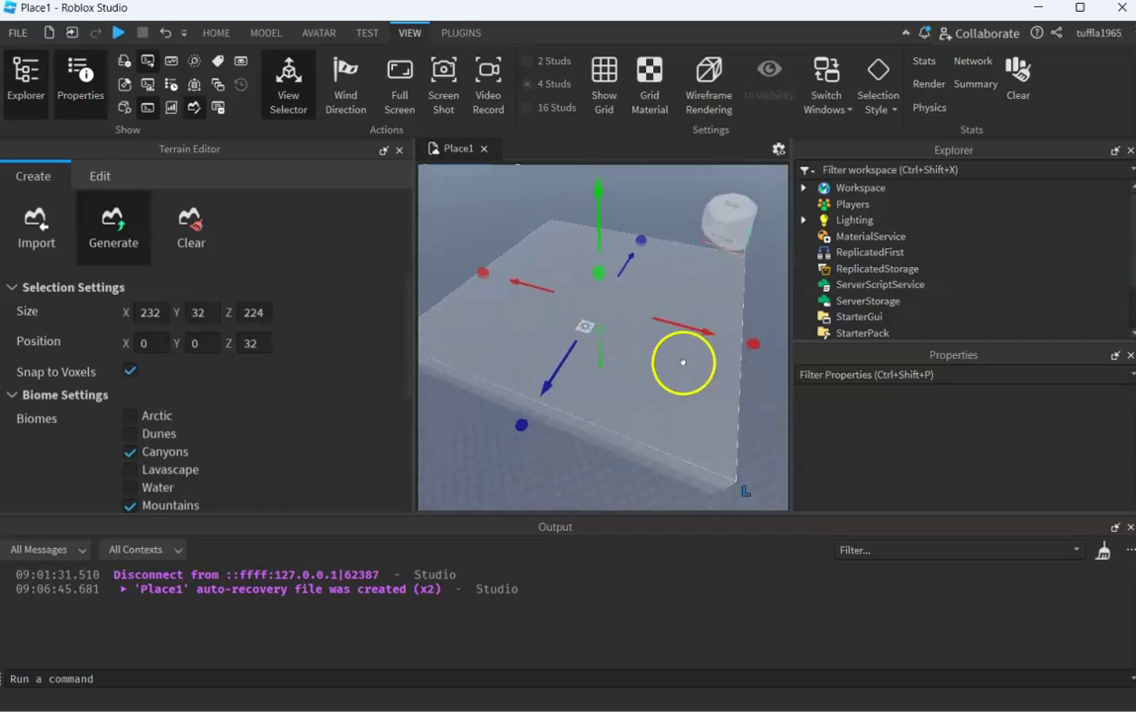
mouse_move(755, 345)
mouse_down()
mouse_move(698, 344)
mouse_move(755, 346)
mouse_up()
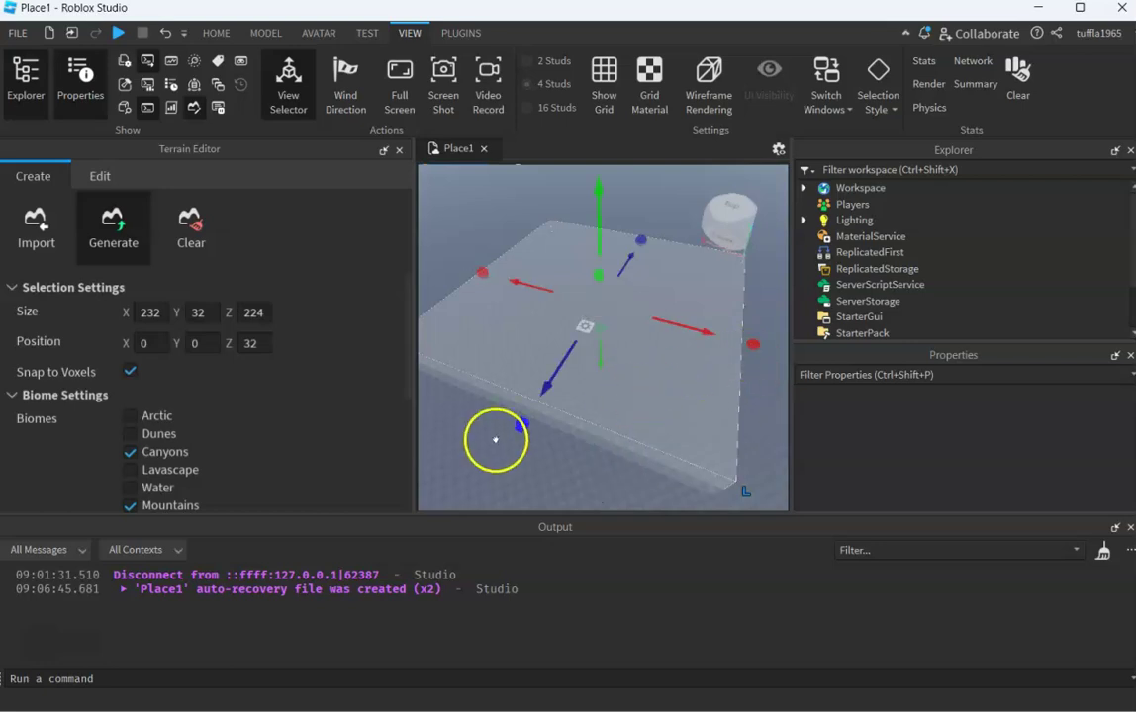
mouse_move(521, 426)
mouse_down()
mouse_move(507, 464)
mouse_move(537, 416)
mouse_move(505, 460)
mouse_move(514, 440)
mouse_up()
mouse_move(478, 274)
mouse_down()
mouse_move(466, 269)
mouse_move(482, 281)
mouse_up()
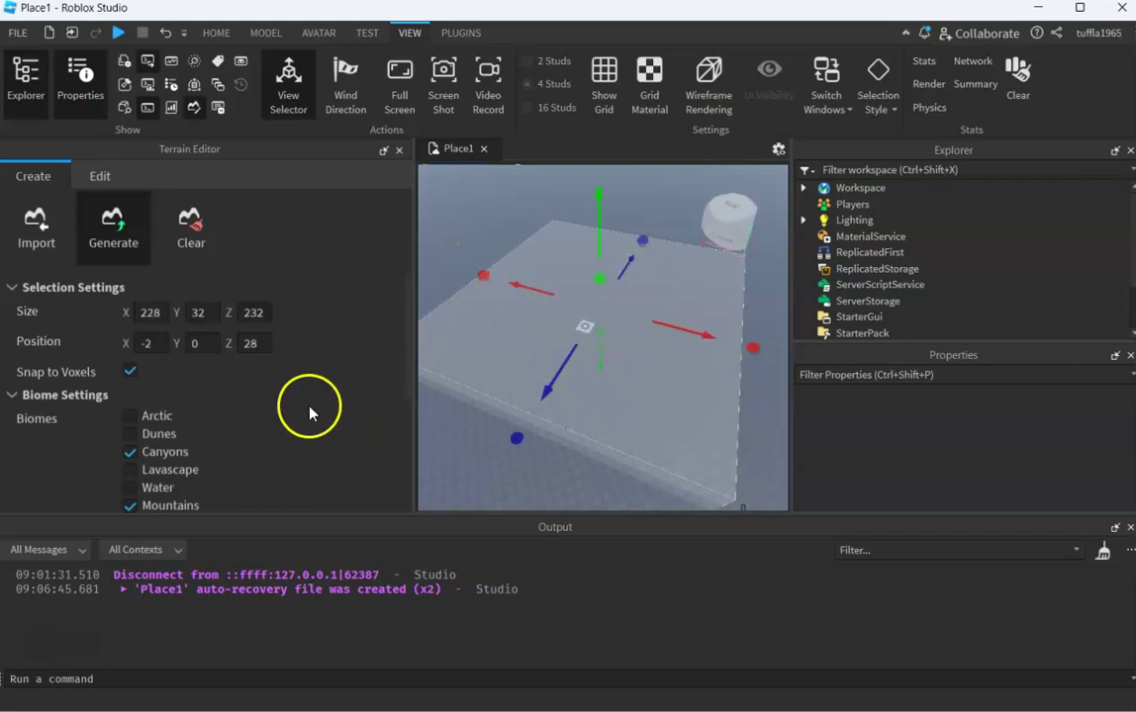
Generate terrain in the selected region from the Canyons, Mountains, Hills and Plains biomes with biome size 800.
scroll(300, 414, down, 3)
scroll(300, 414, up, 3)
scroll(300, 415, down, 3)
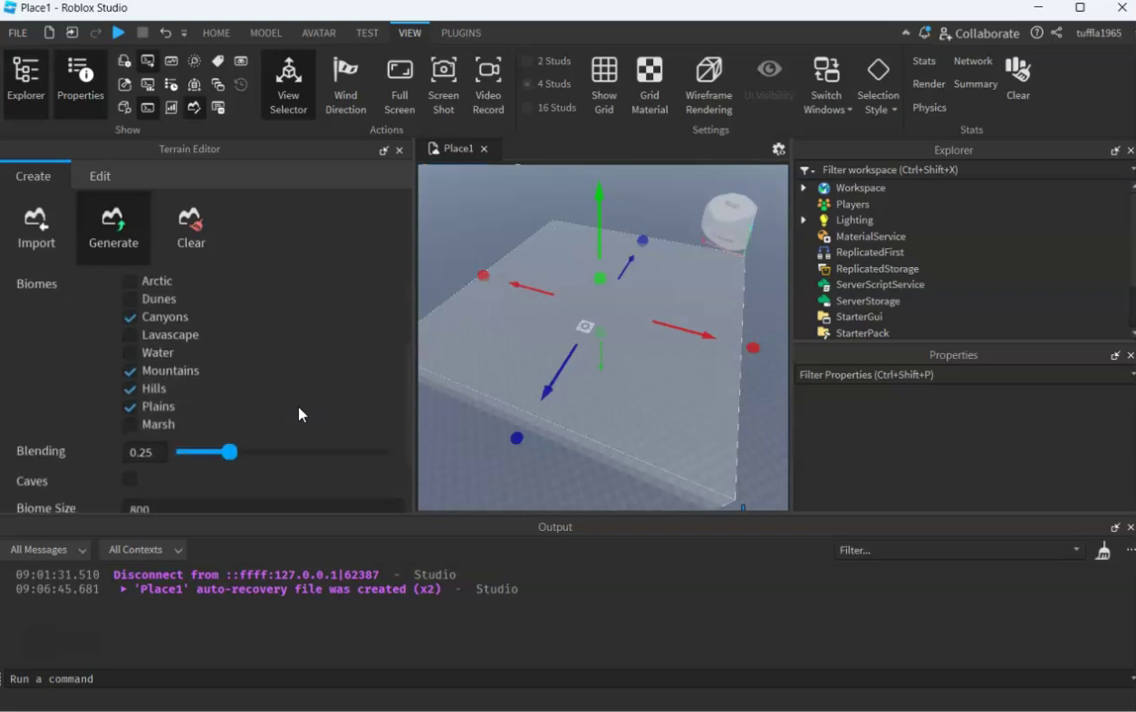
scroll(300, 414, down, 3)
scroll(300, 415, up, 3)
scroll(300, 415, down, 3)
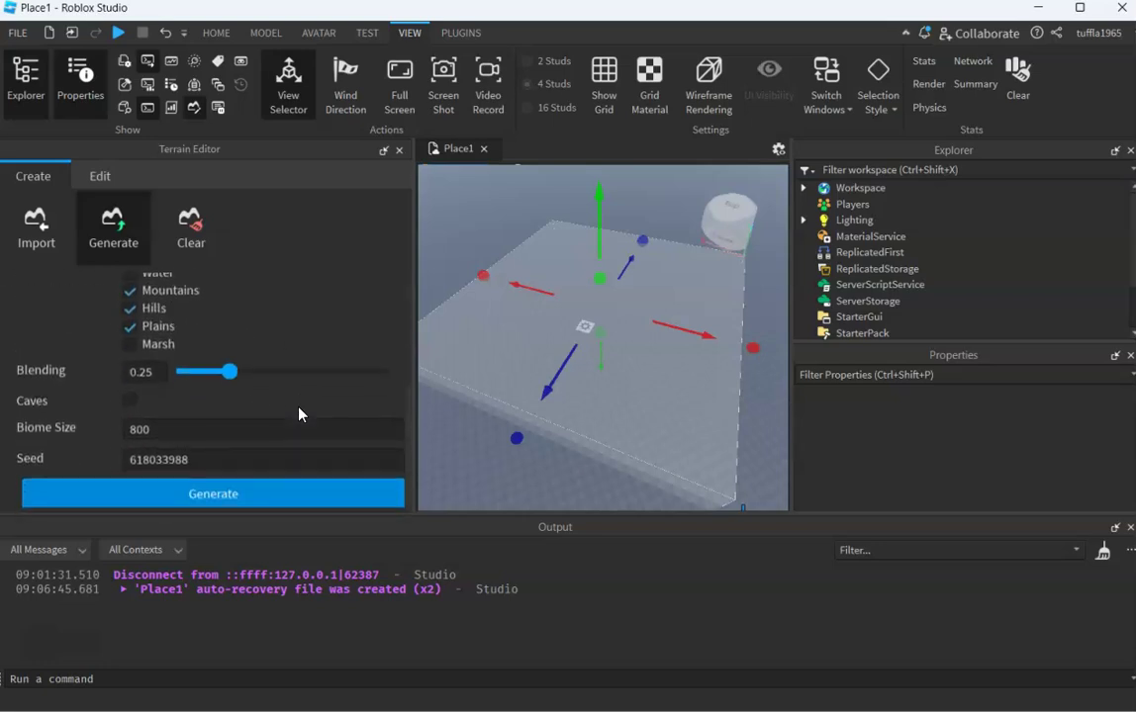
click(195, 434)
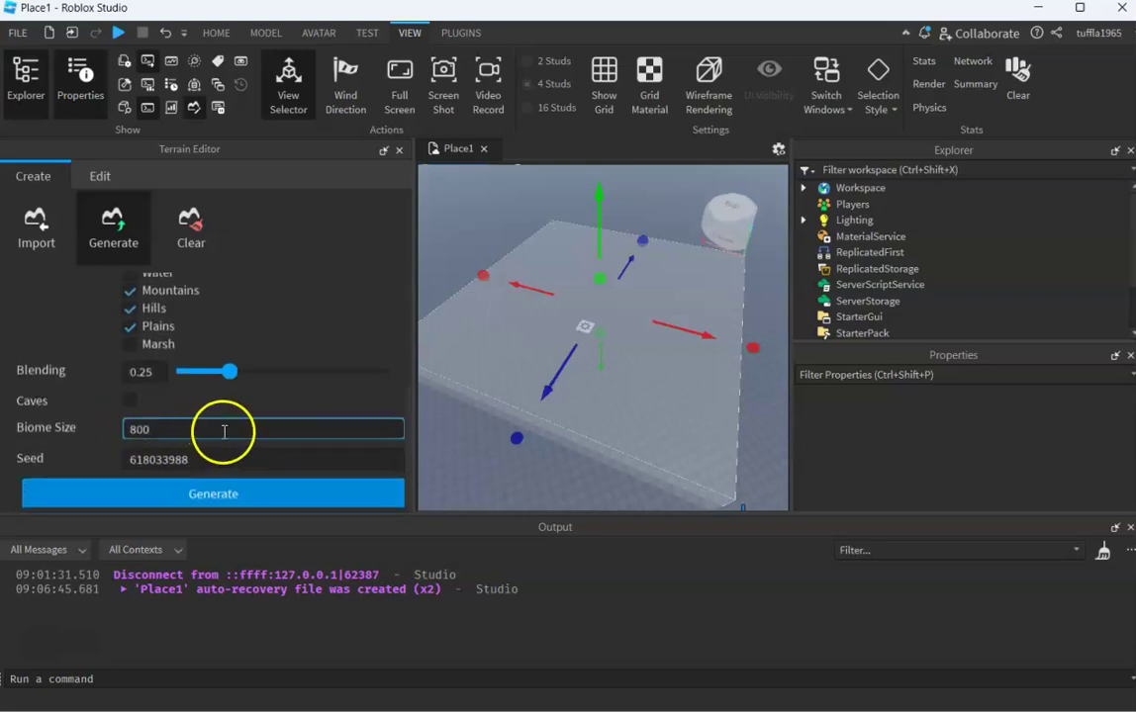
scroll(284, 424, up, 3)
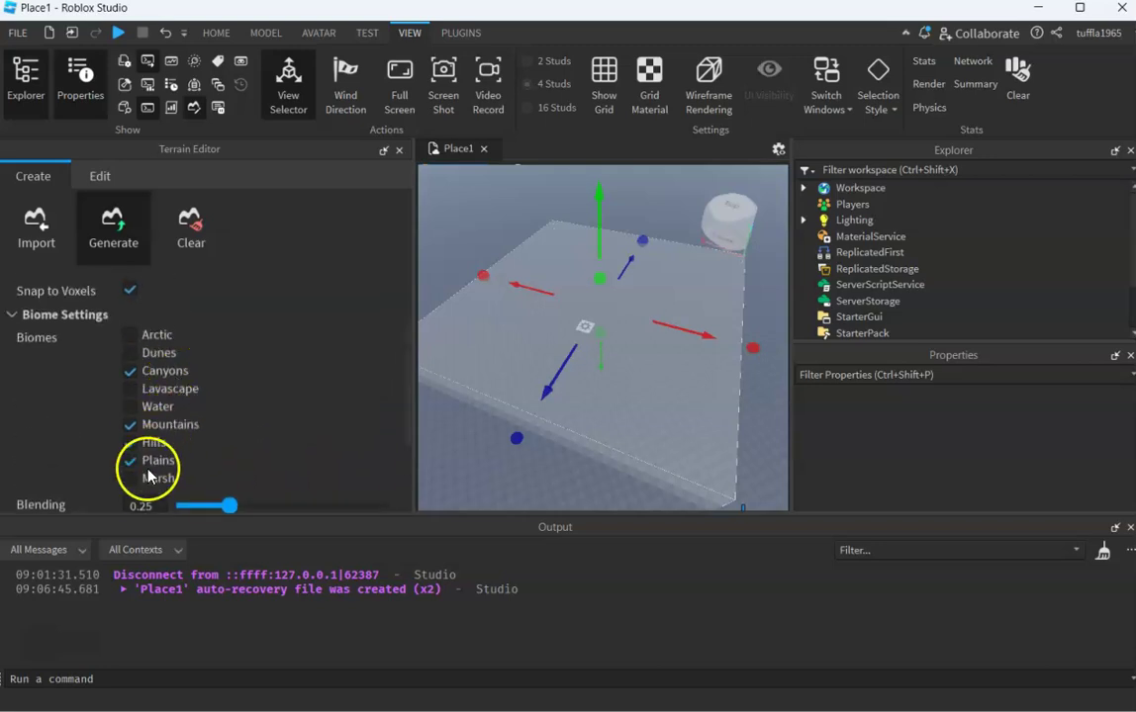
scroll(297, 451, down, 3)
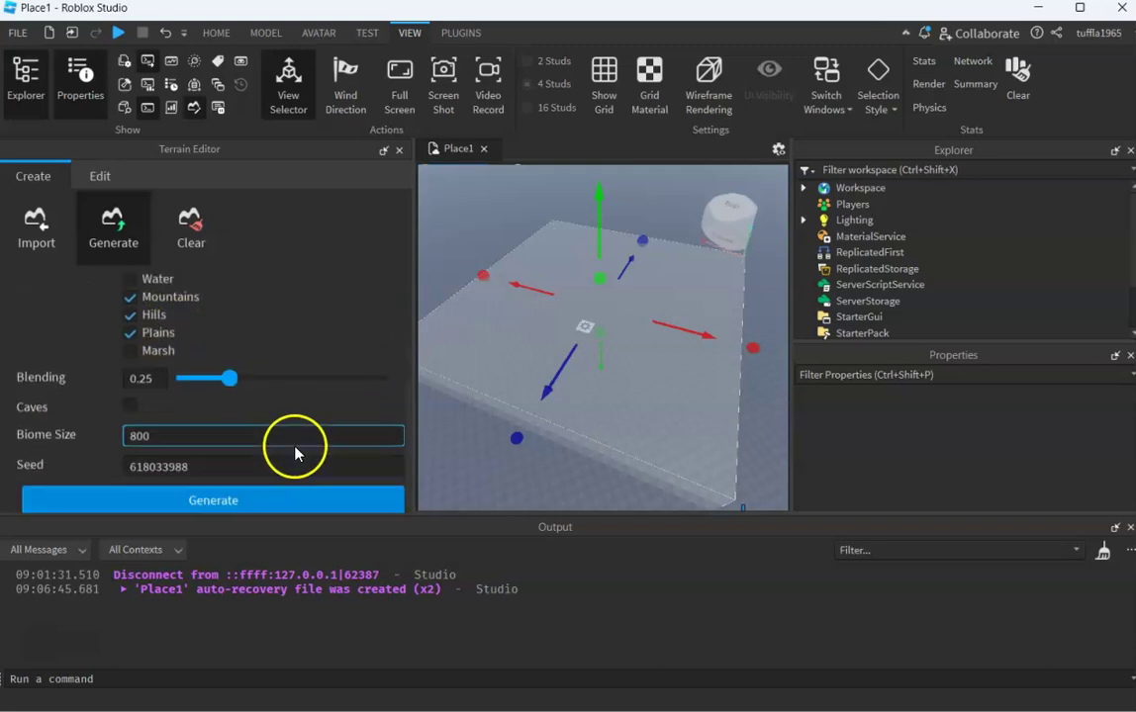
click(263, 494)
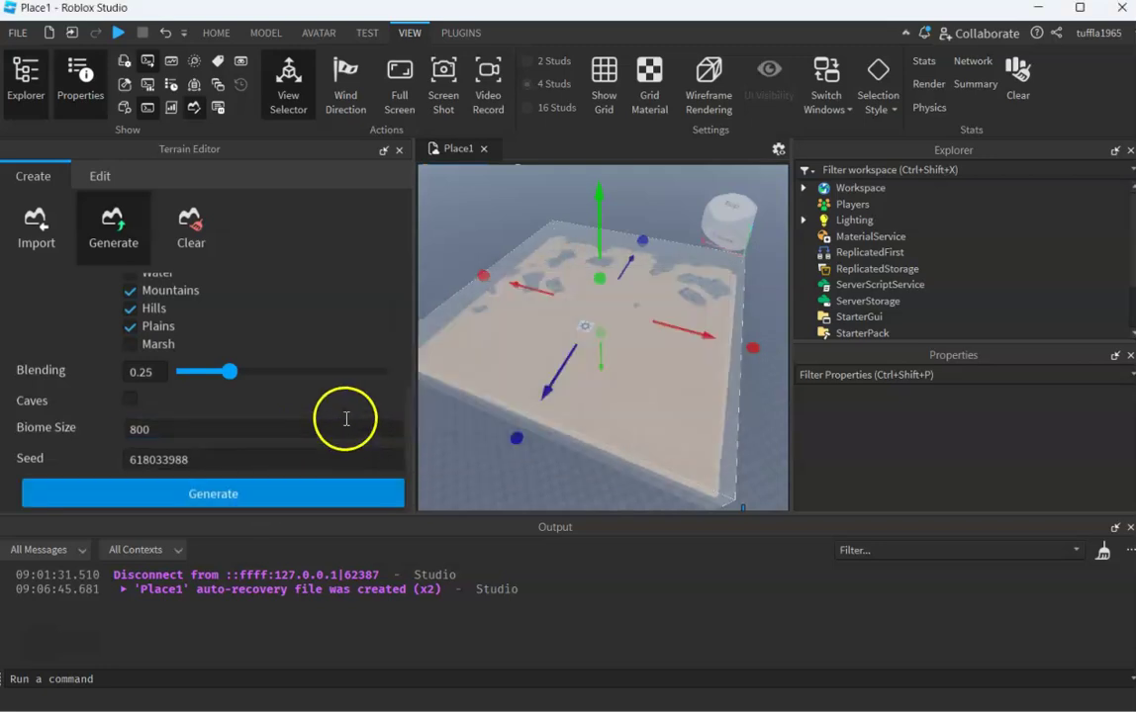
Inspect the generated terrain up close and clear all terrain from the place.
mouse_move(651, 352)
right_down()
mouse_move(646, 360)
mouse_move(654, 355)
right_up()
scroll(615, 330, up, 4)
scroll(616, 330, up, 1)
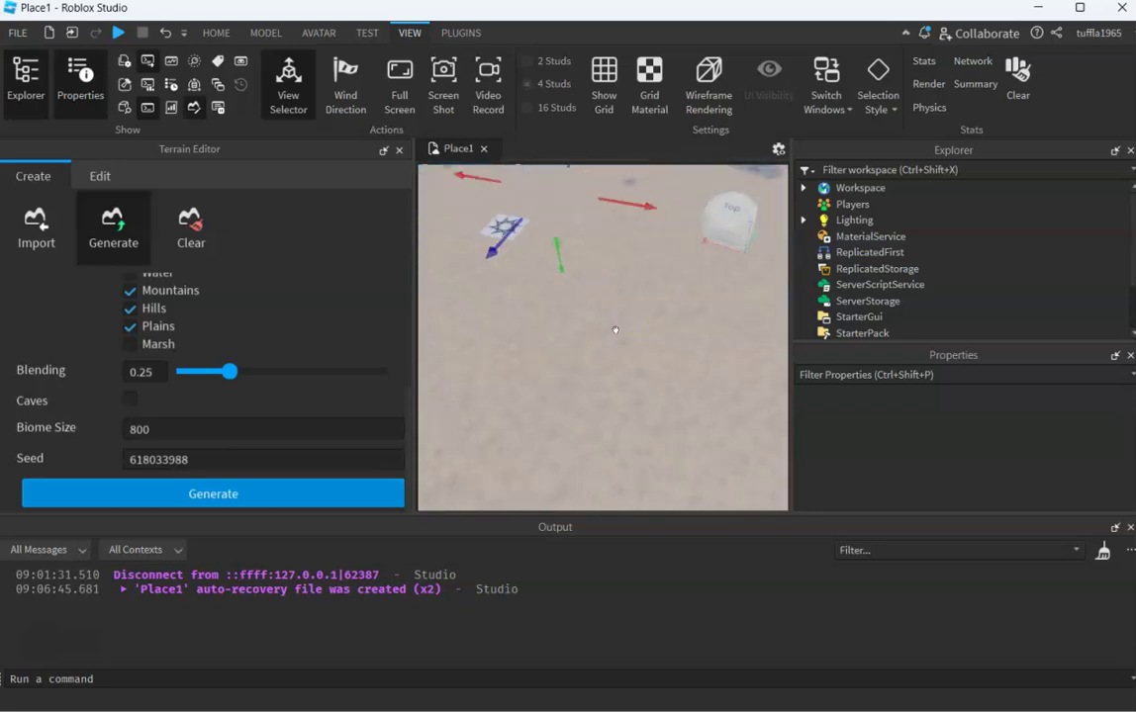
scroll(615, 331, down, 2)
scroll(616, 332, down, 1)
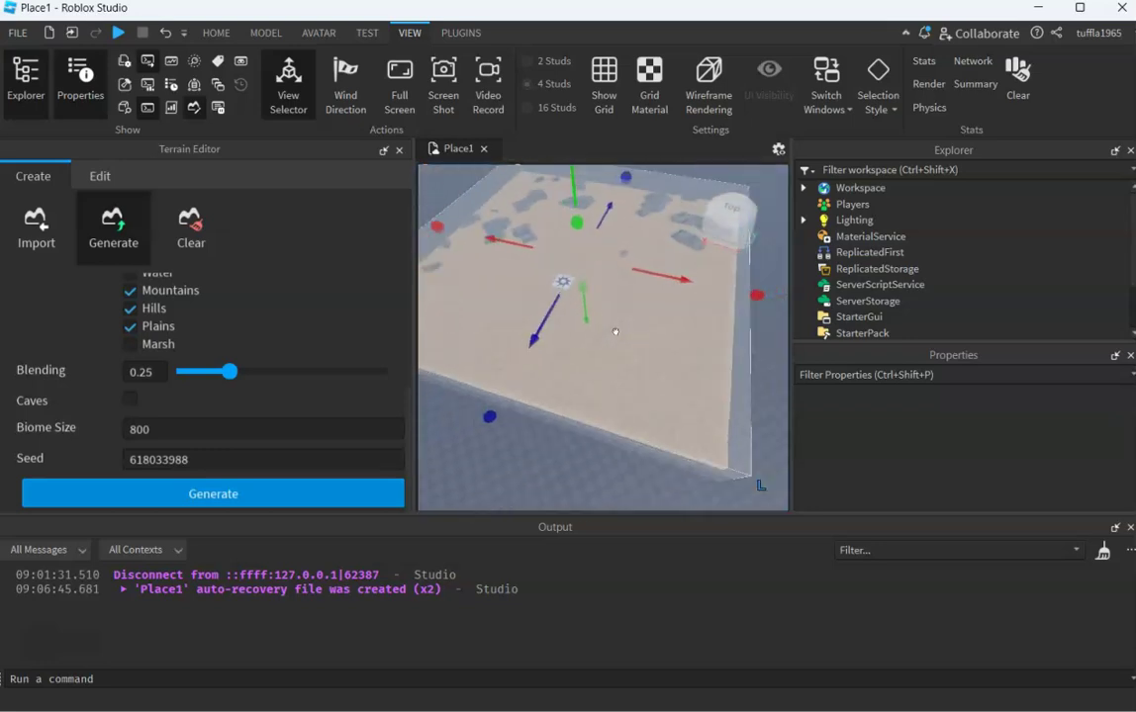
scroll(208, 321, up, 3)
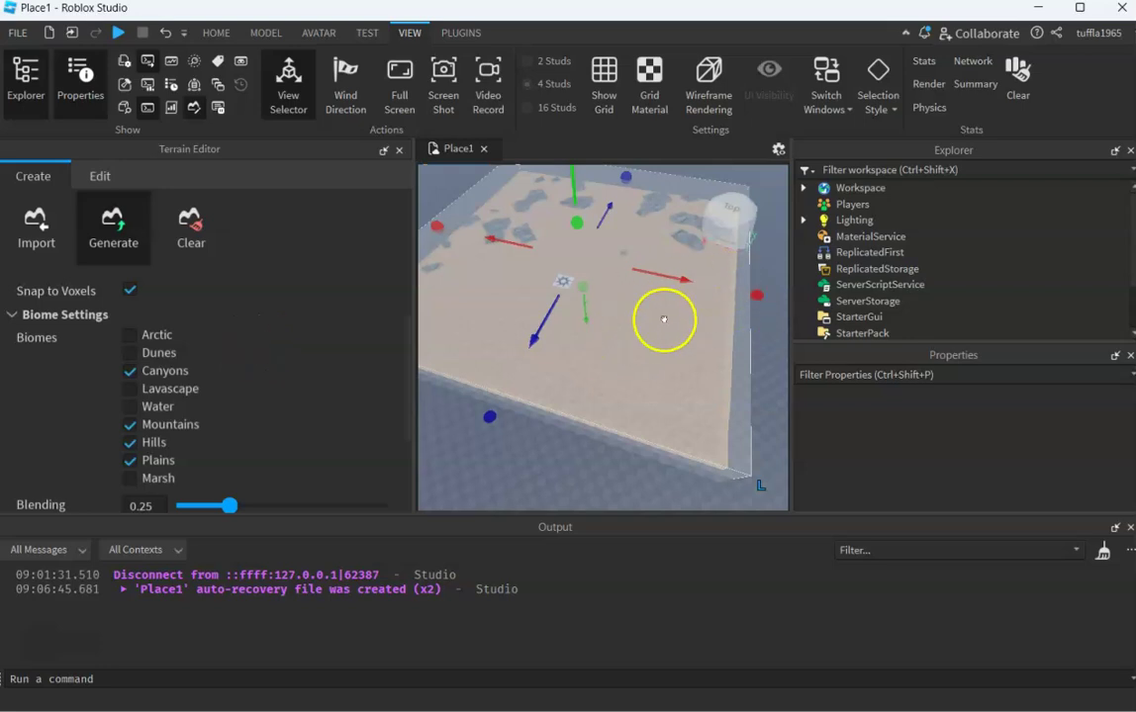
click(194, 236)
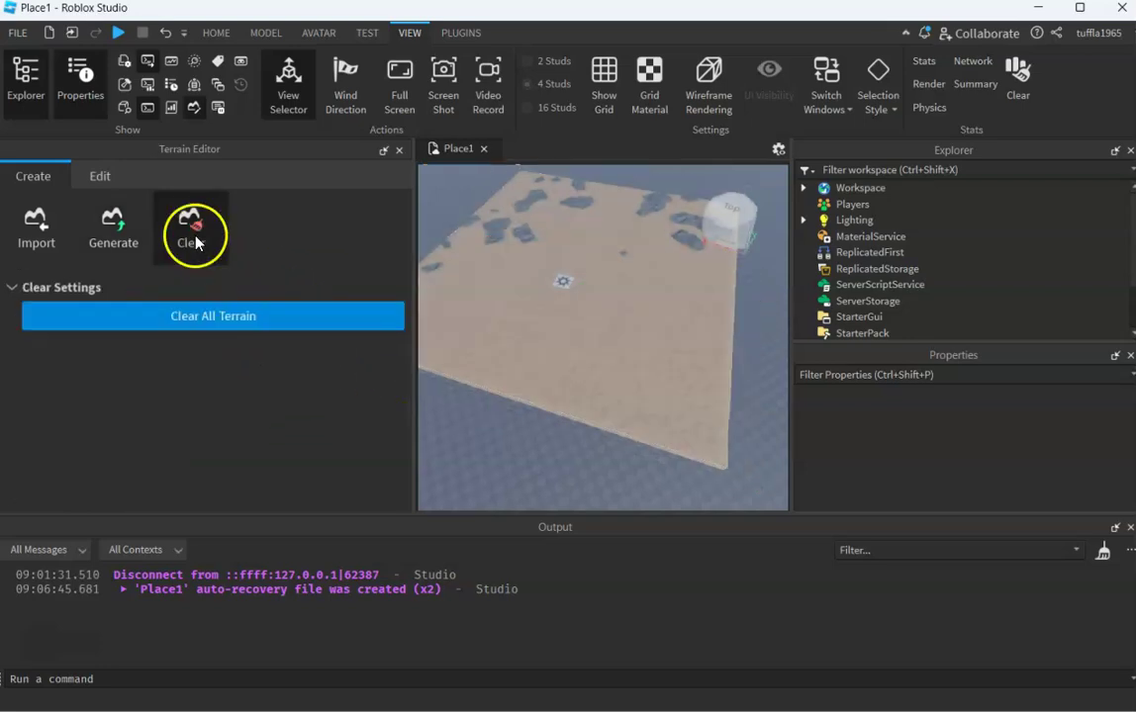
click(242, 321)
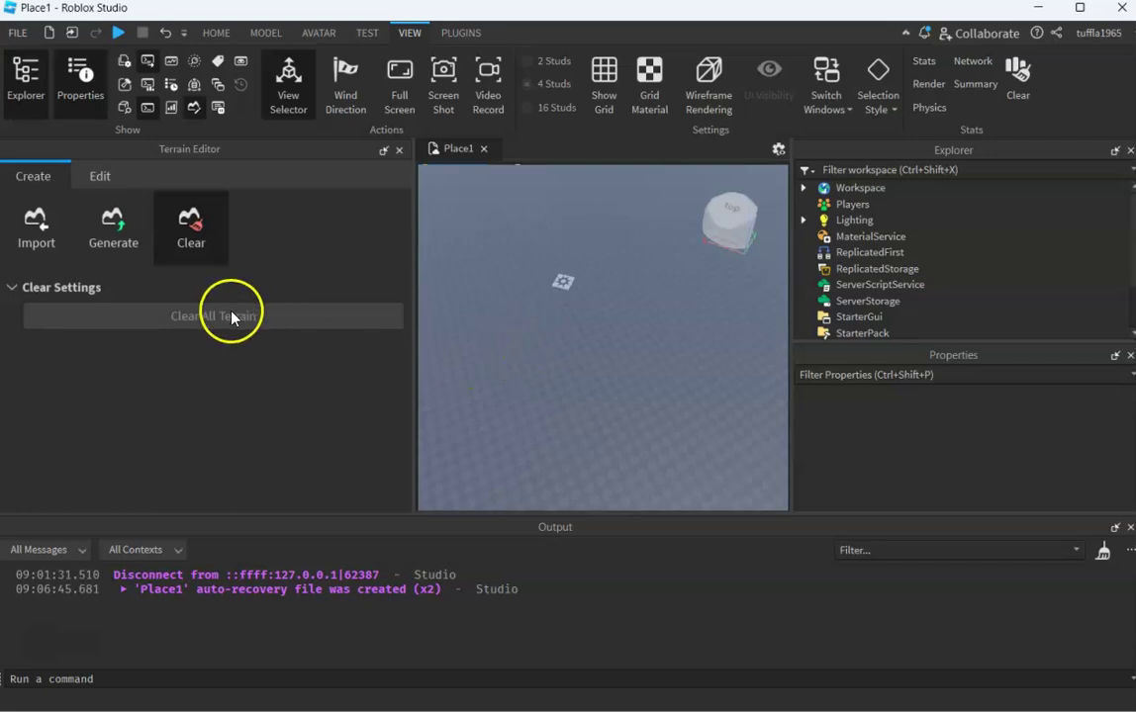
Generate the terrain again with the same biomes, biome size 800 and seed 618033988.
click(112, 242)
scroll(366, 290, down, 5)
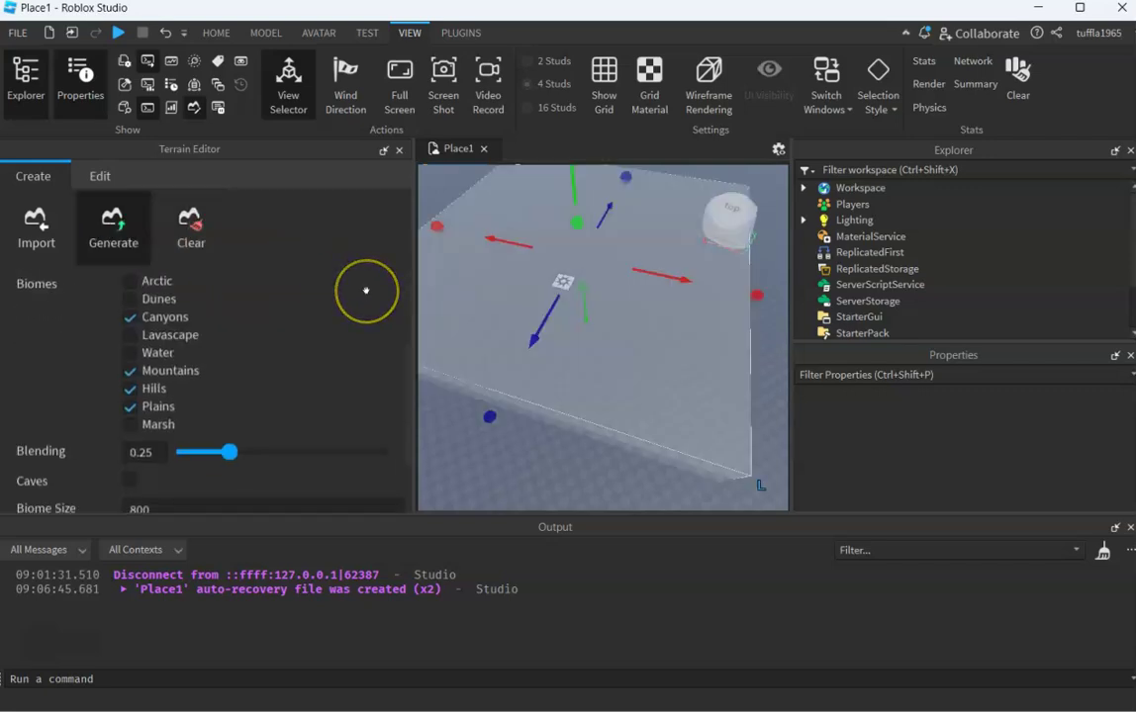
click(225, 460)
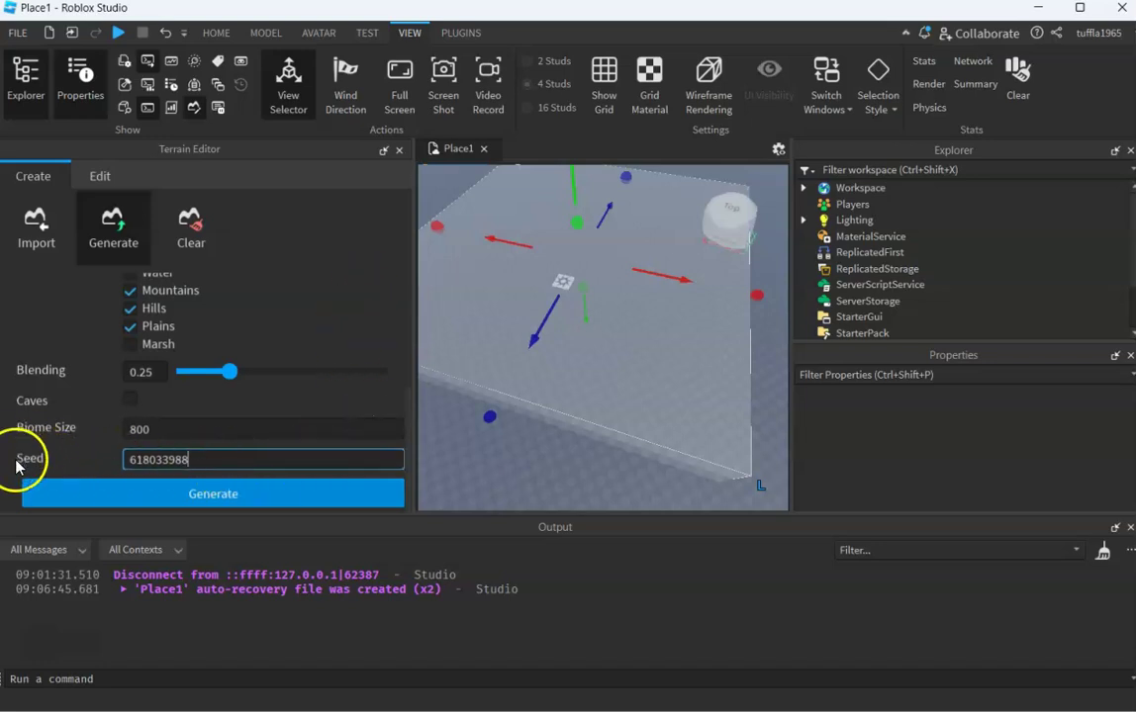
click(263, 500)
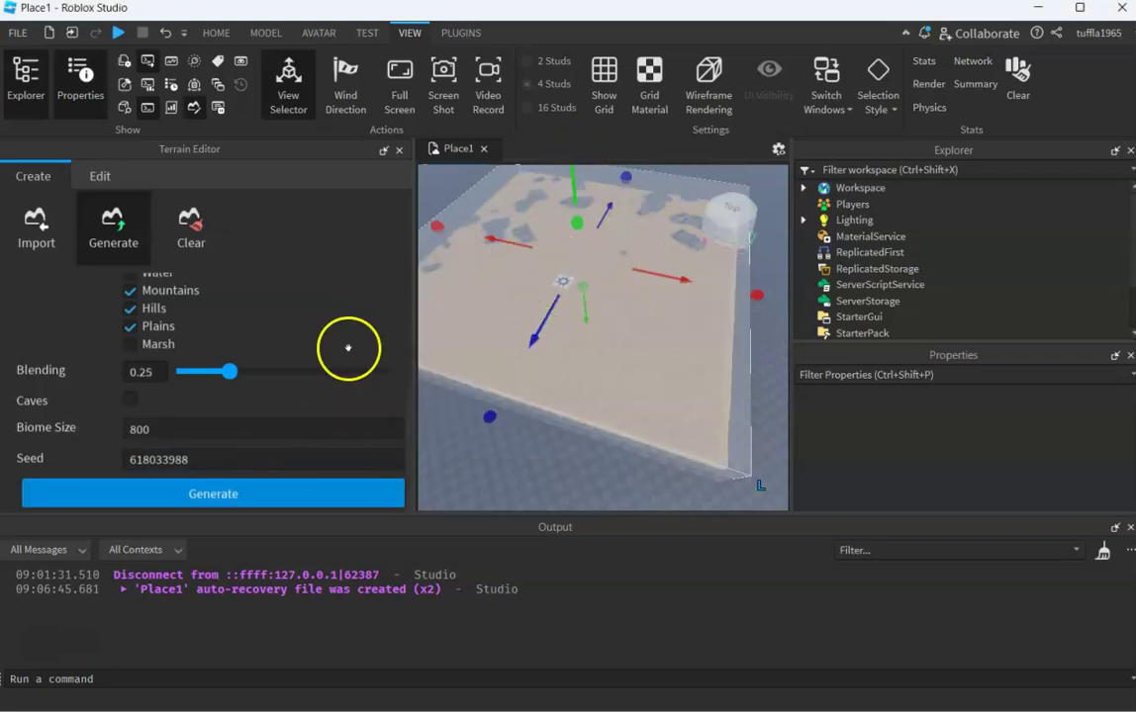
click(245, 494)
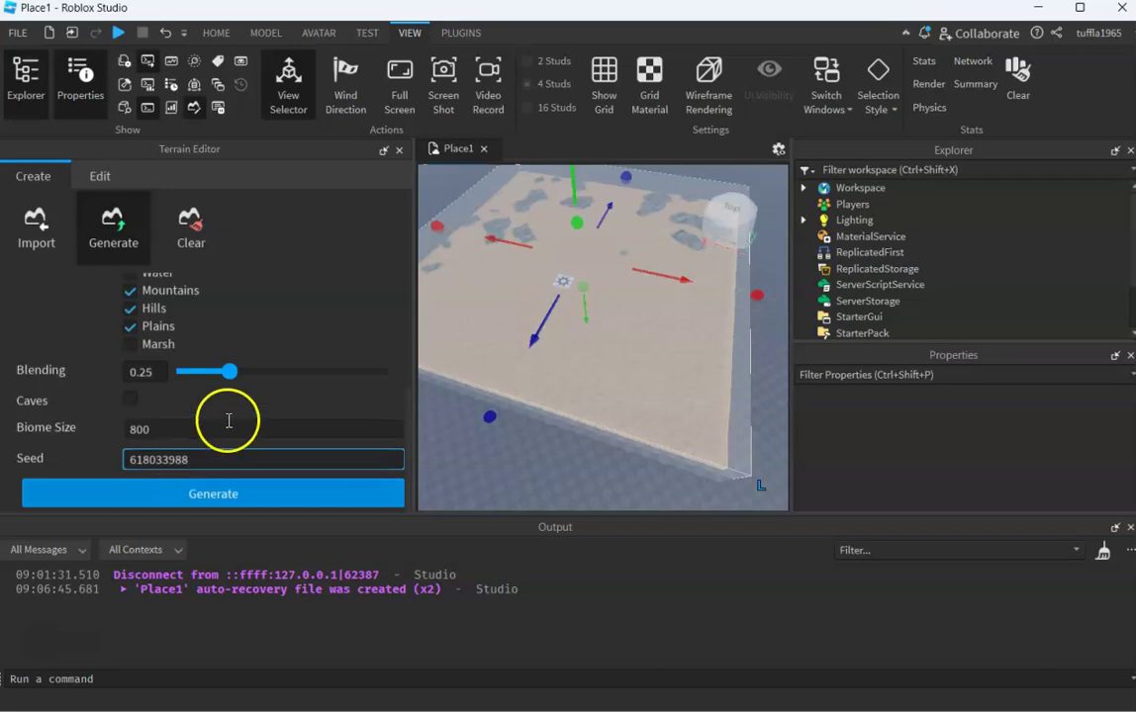
scroll(231, 423, up, 3)
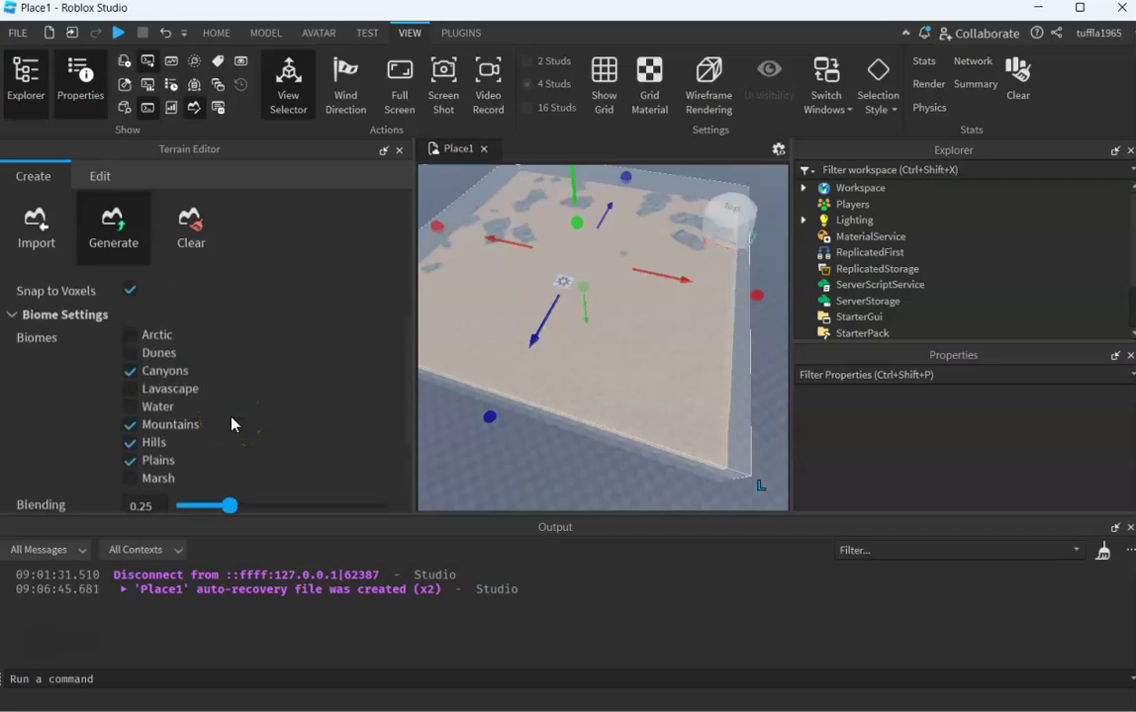
scroll(231, 423, down, 3)
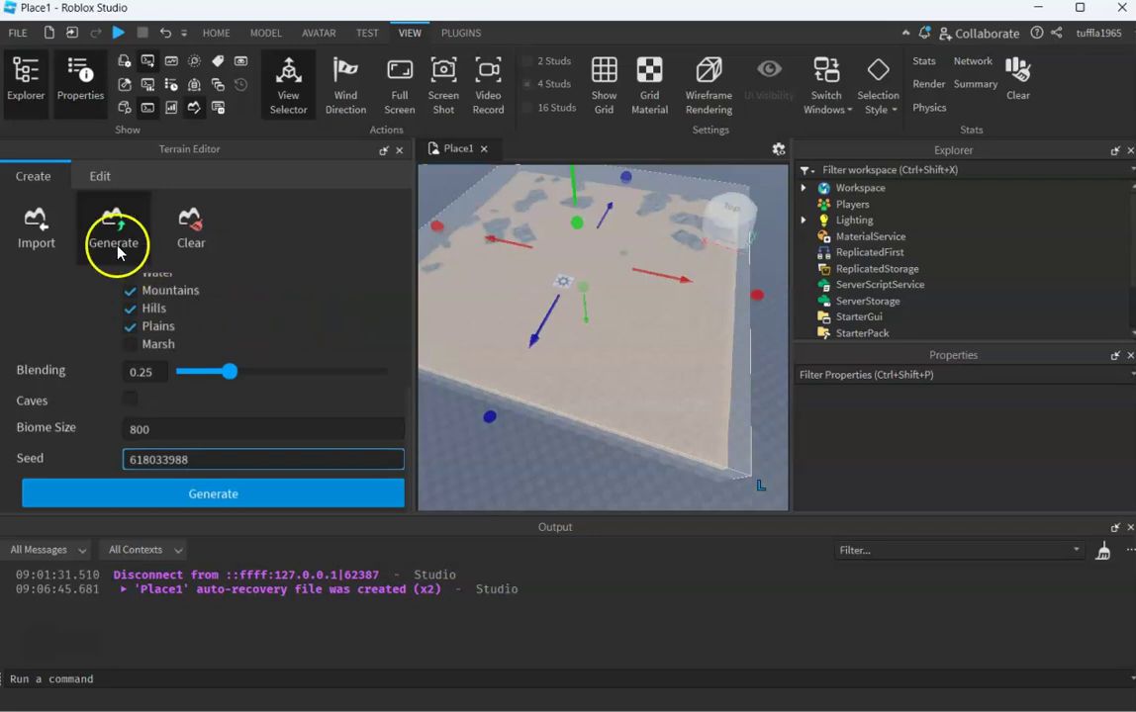
Switch to terrain editing with the Draw tool and set the brush width and height to 6.
click(100, 176)
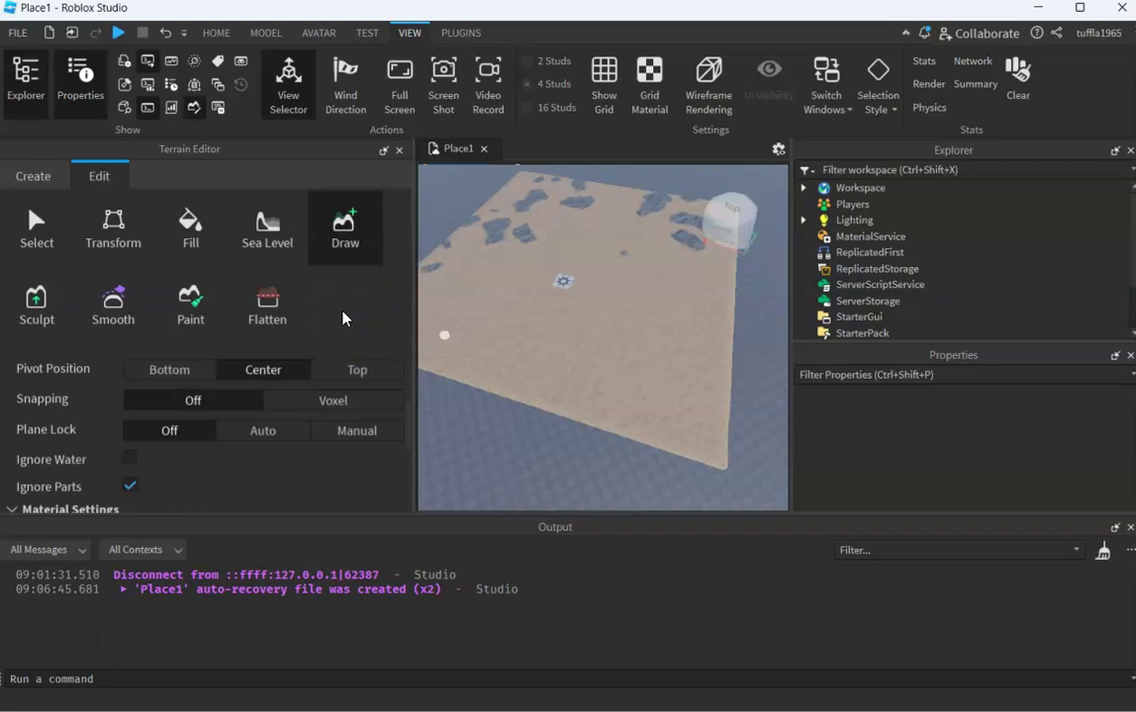
scroll(316, 478, down, 5)
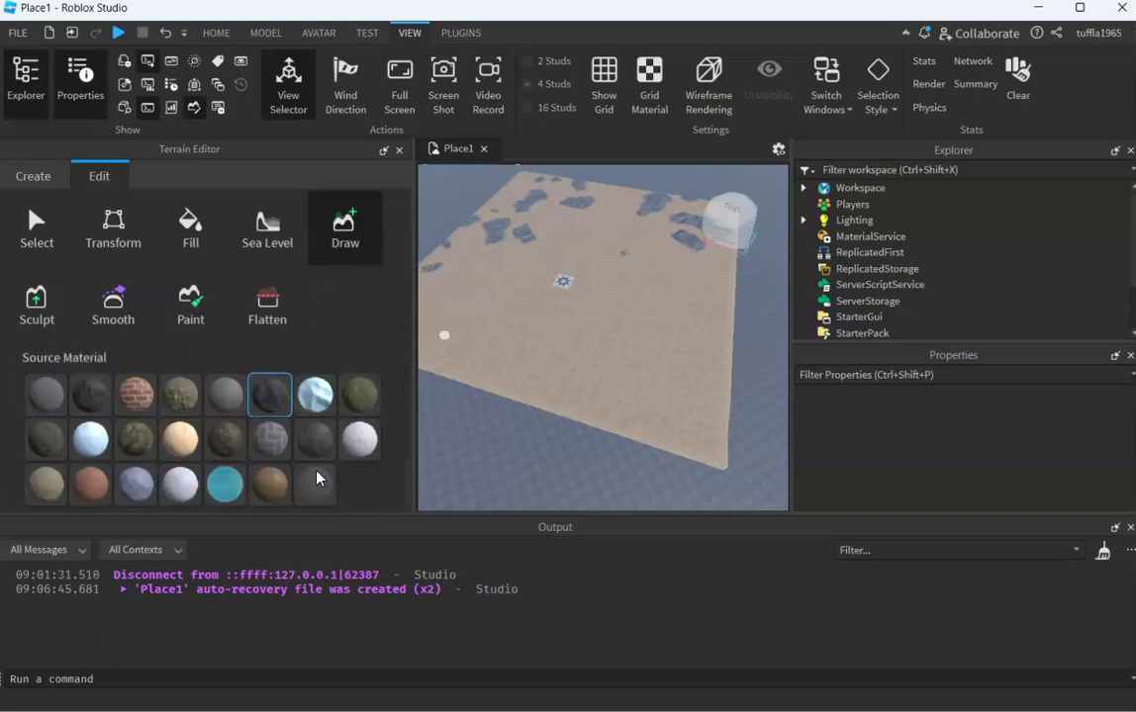
scroll(317, 478, up, 5)
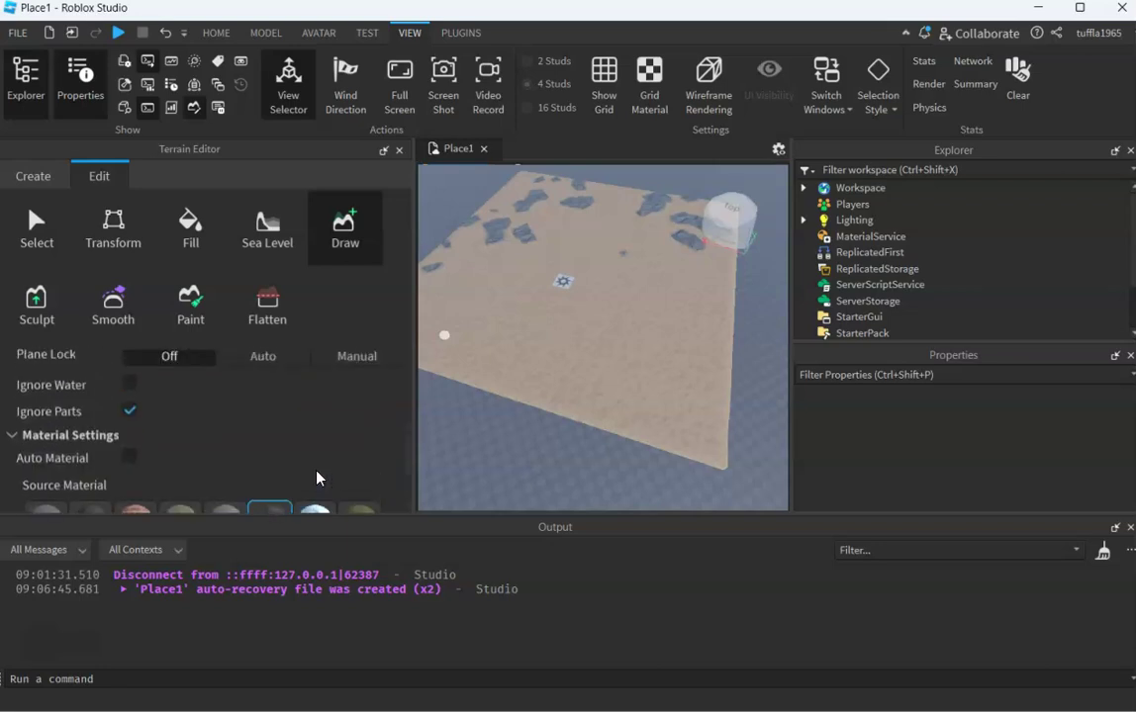
scroll(317, 478, up, 1)
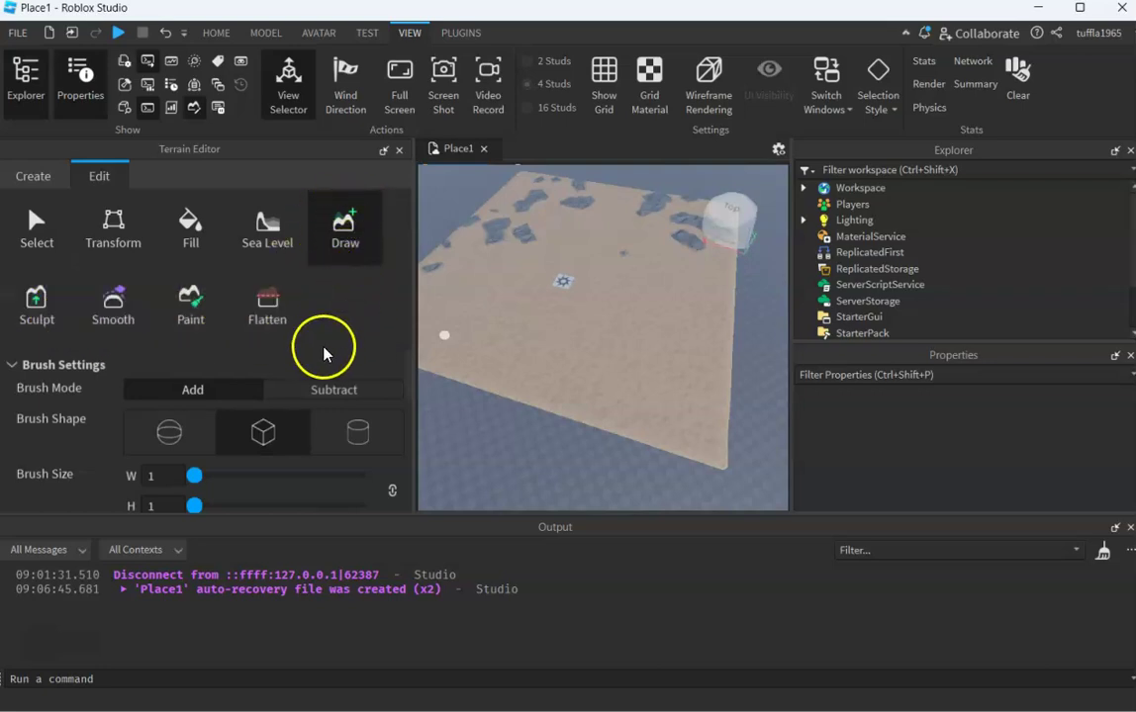
scroll(315, 436, down, 5)
scroll(314, 438, up, 1)
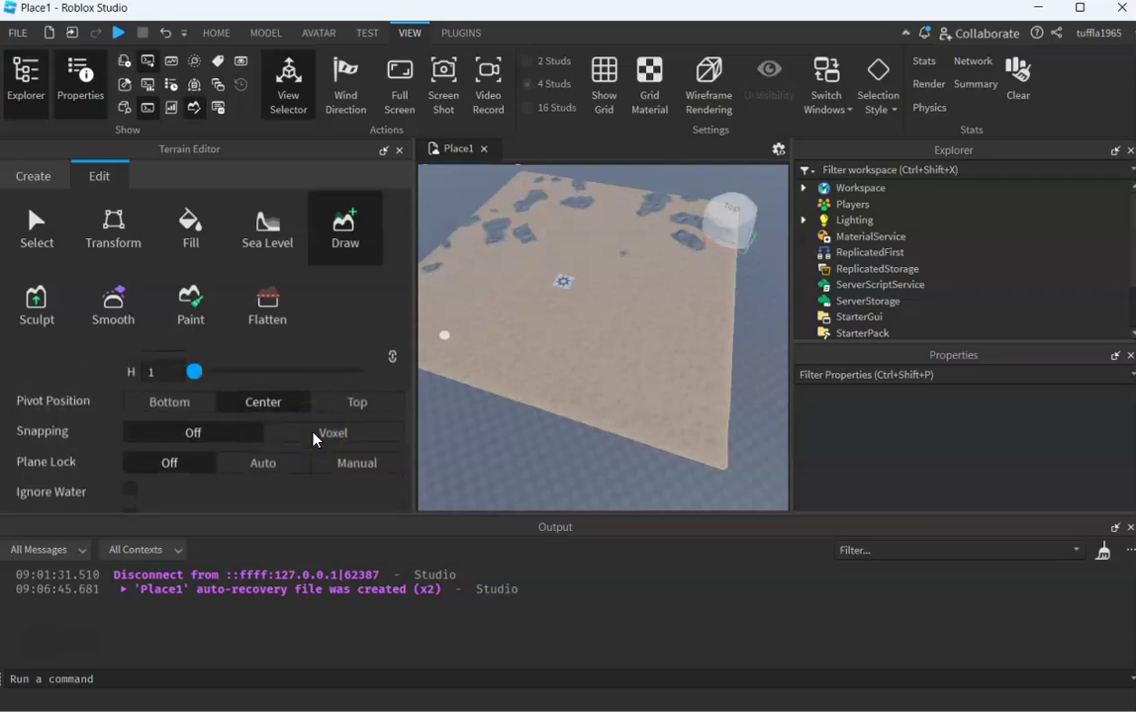
scroll(314, 438, up, 3)
scroll(315, 438, down, 3)
scroll(315, 439, up, 3)
click(207, 479)
drag(199, 481, 204, 482)
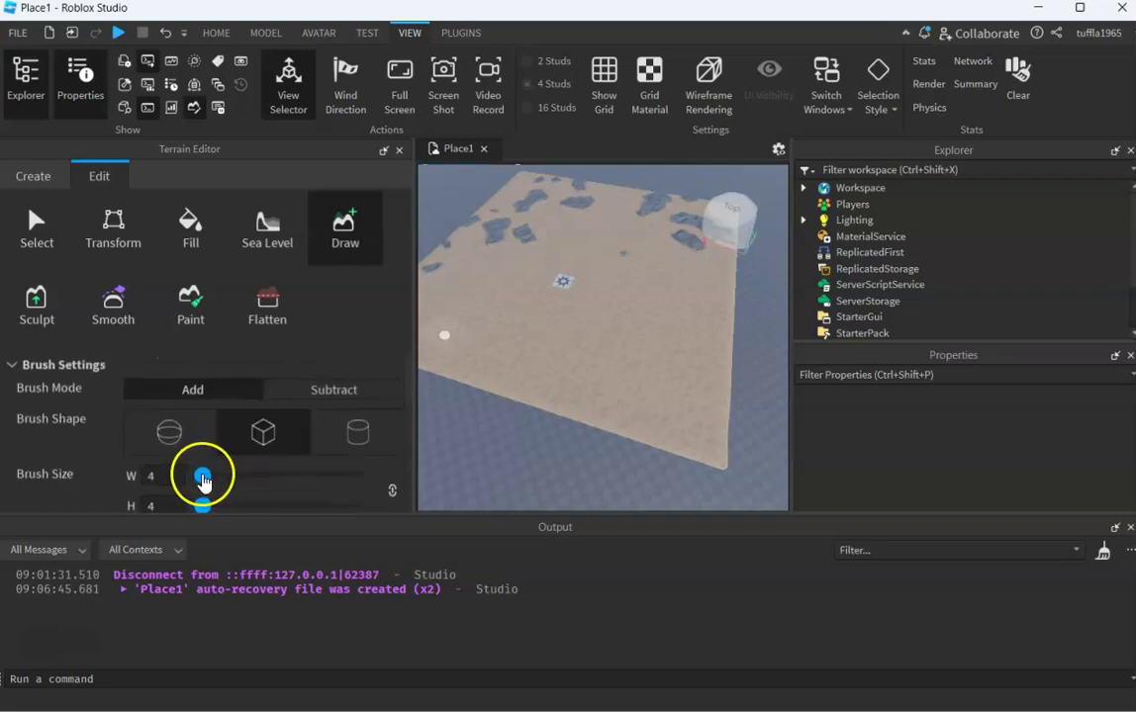
scroll(317, 425, down, 6)
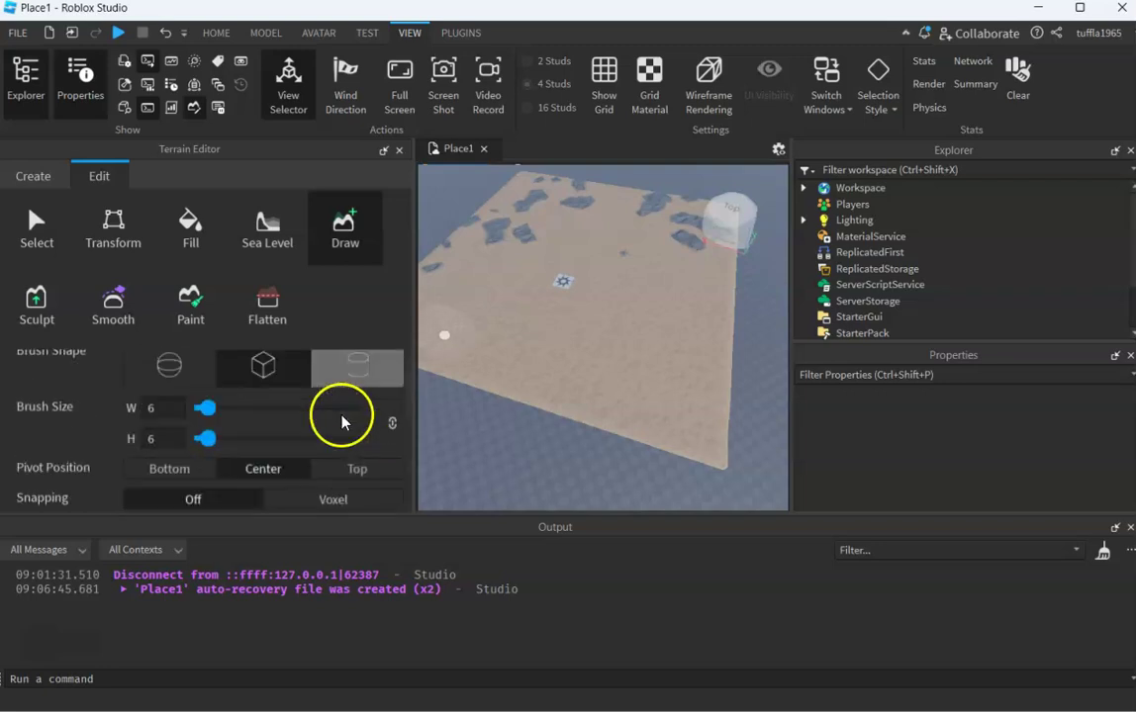
Choose the sphere brush in Add mode and draw a raised ridge across the front part of the sandy terrain.
scroll(336, 422, up, 5)
click(159, 431)
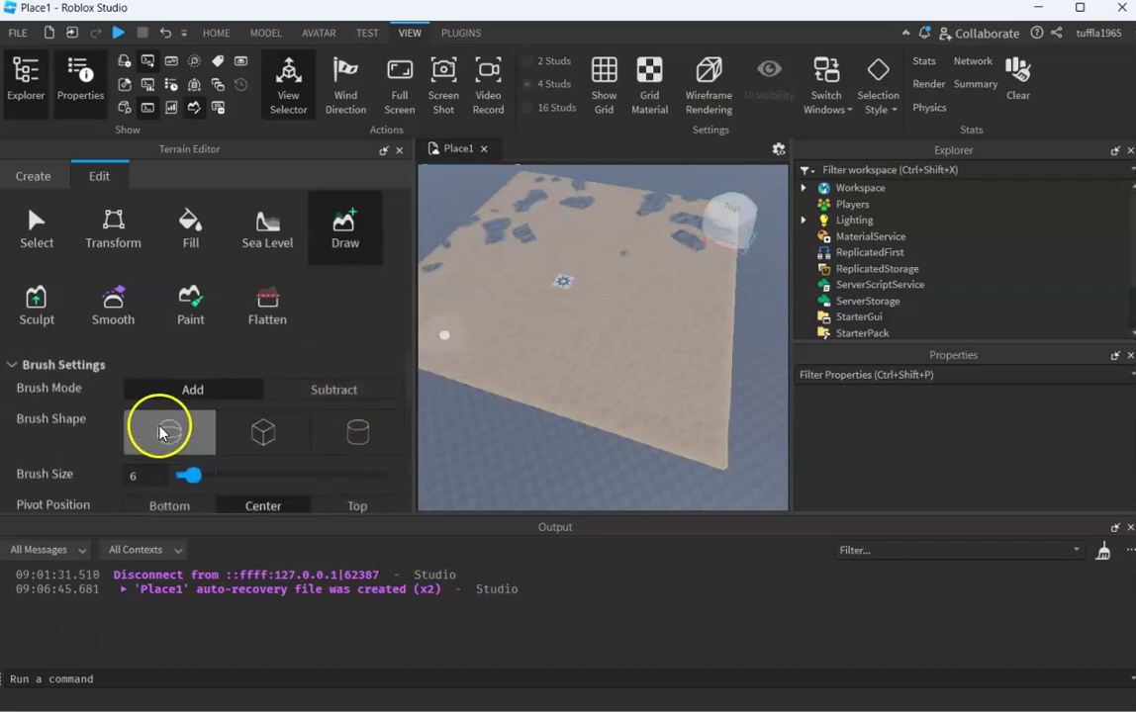
click(190, 434)
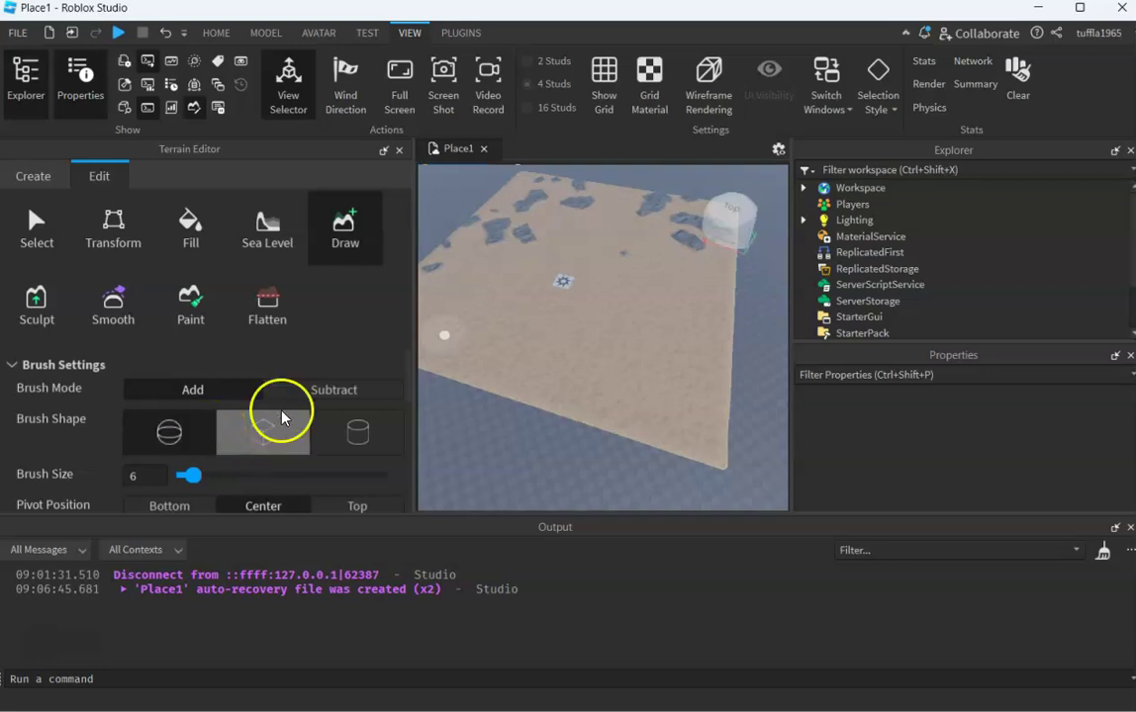
mouse_move(483, 348)
mouse_down()
mouse_move(558, 338)
mouse_move(598, 362)
mouse_move(659, 363)
mouse_move(664, 375)
mouse_move(535, 347)
mouse_move(540, 363)
mouse_move(324, 339)
mouse_up()
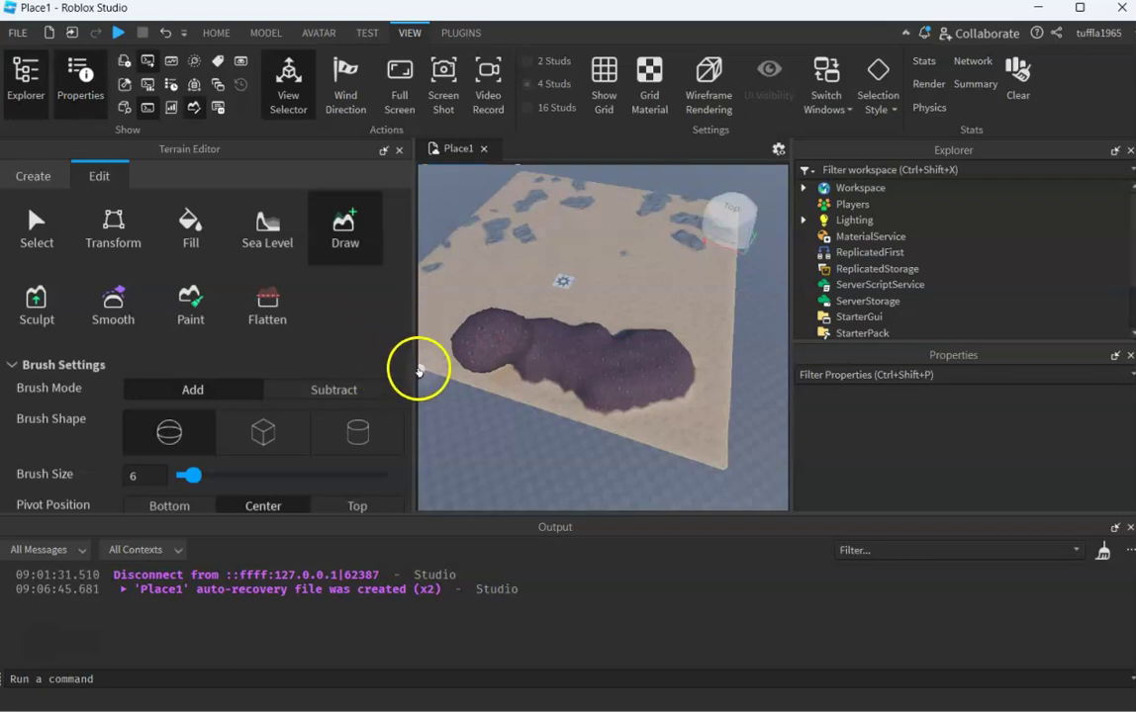
Bring up the source materials for the Draw brush and undo the dark ridge drawn on the sandy terrain.
scroll(408, 386, down, 3)
scroll(403, 431, down, 5)
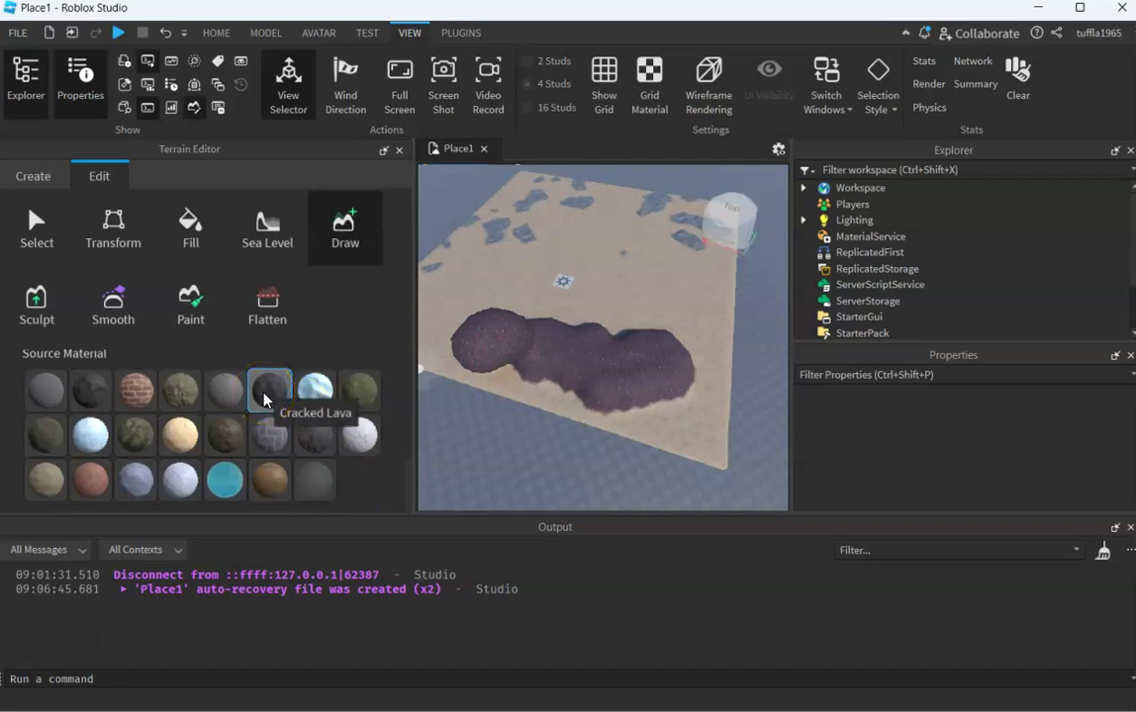
key(ctrl+z)
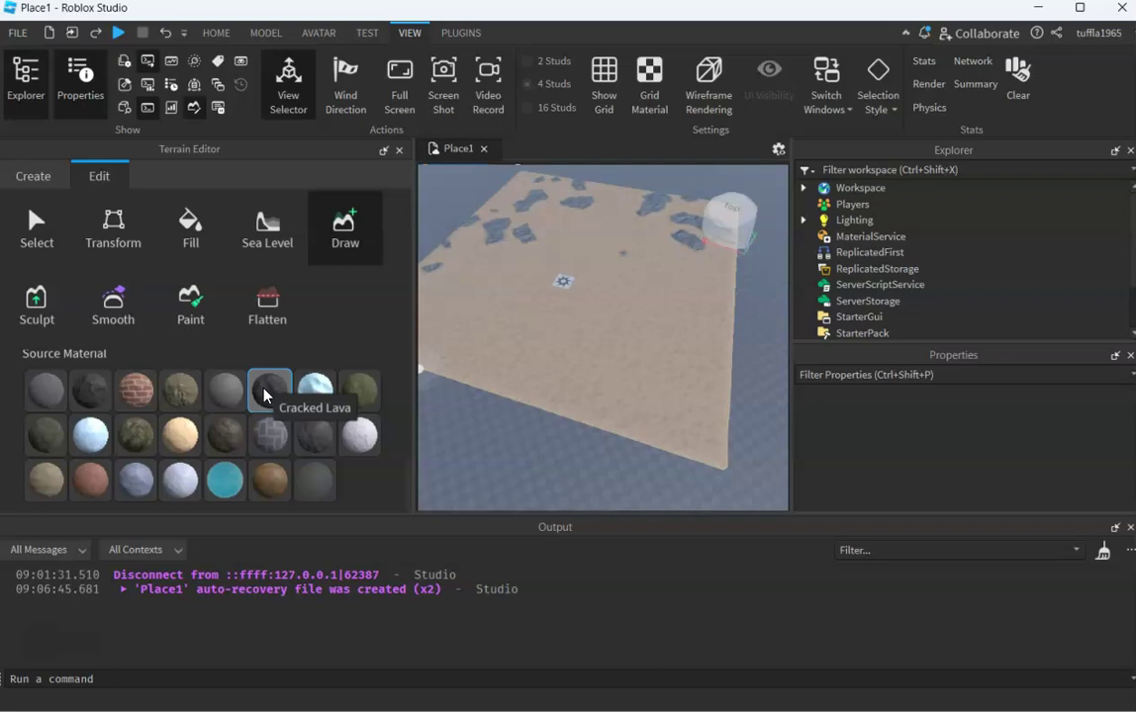
Try the brick material by drawing a ridge across the front part of the sandy terrain, and undo it.
click(137, 392)
mouse_move(506, 373)
mouse_down()
mouse_move(524, 355)
mouse_move(648, 381)
mouse_move(613, 376)
mouse_up()
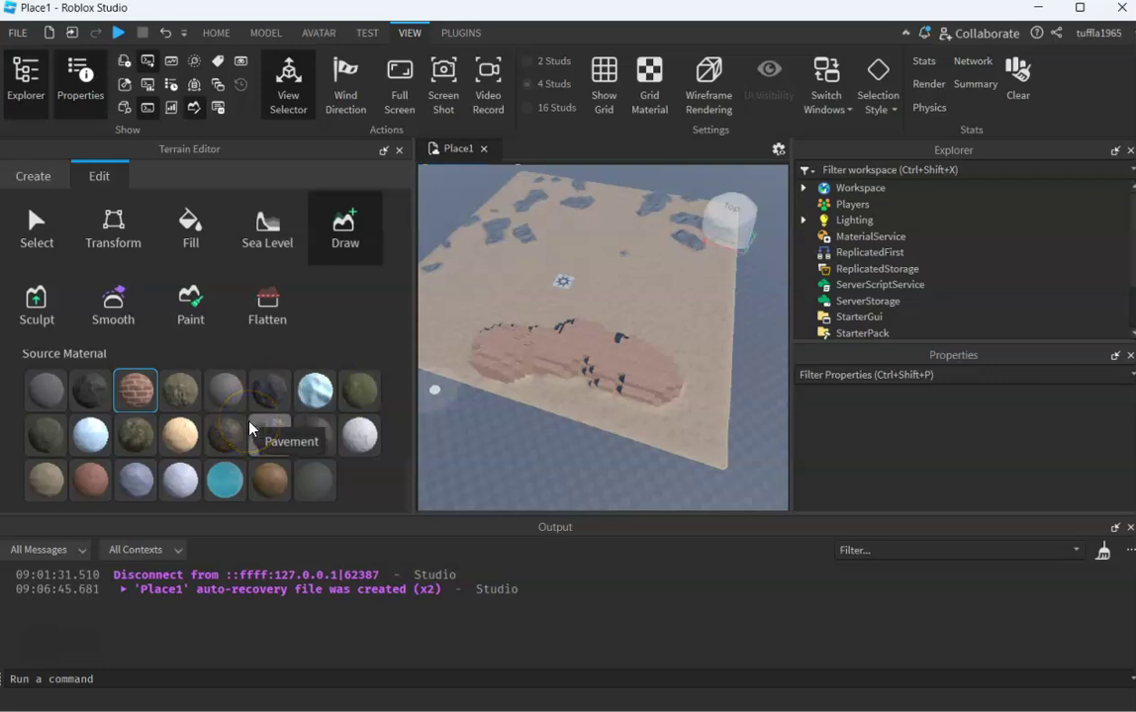
key(ctrl+z)
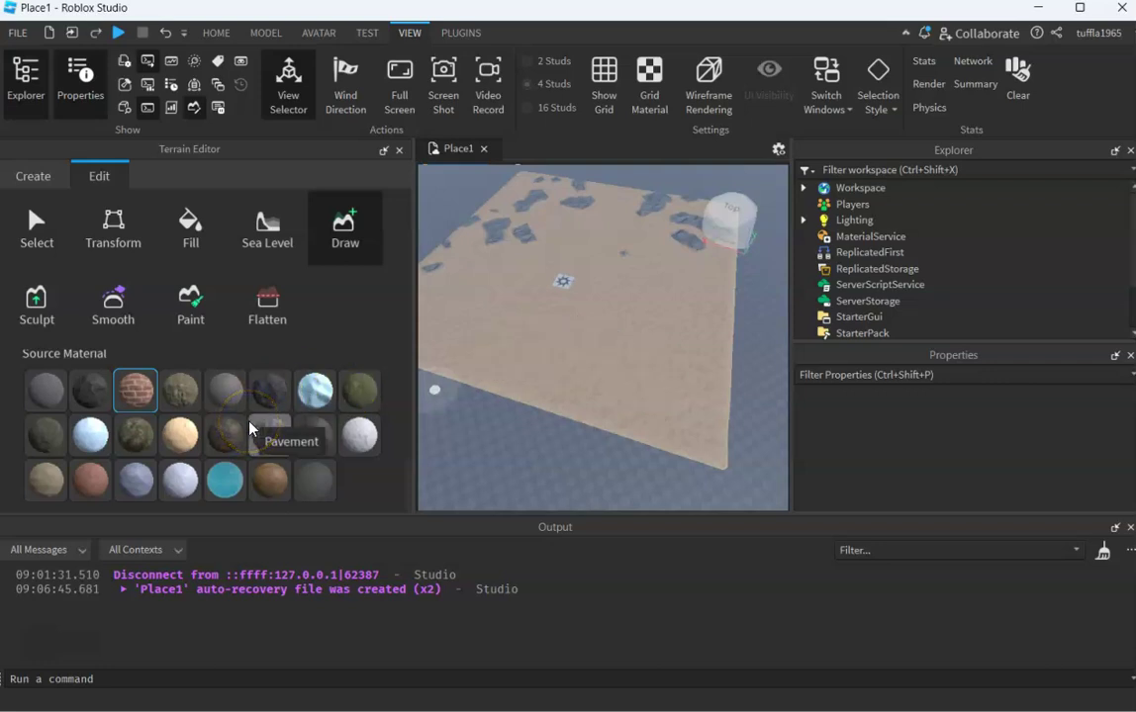
Choose the pale blue ice material and draw a long raised ridge across the front part of the sandy terrain.
click(90, 436)
mouse_move(495, 347)
mouse_down()
mouse_move(573, 370)
mouse_move(675, 362)
mouse_up()
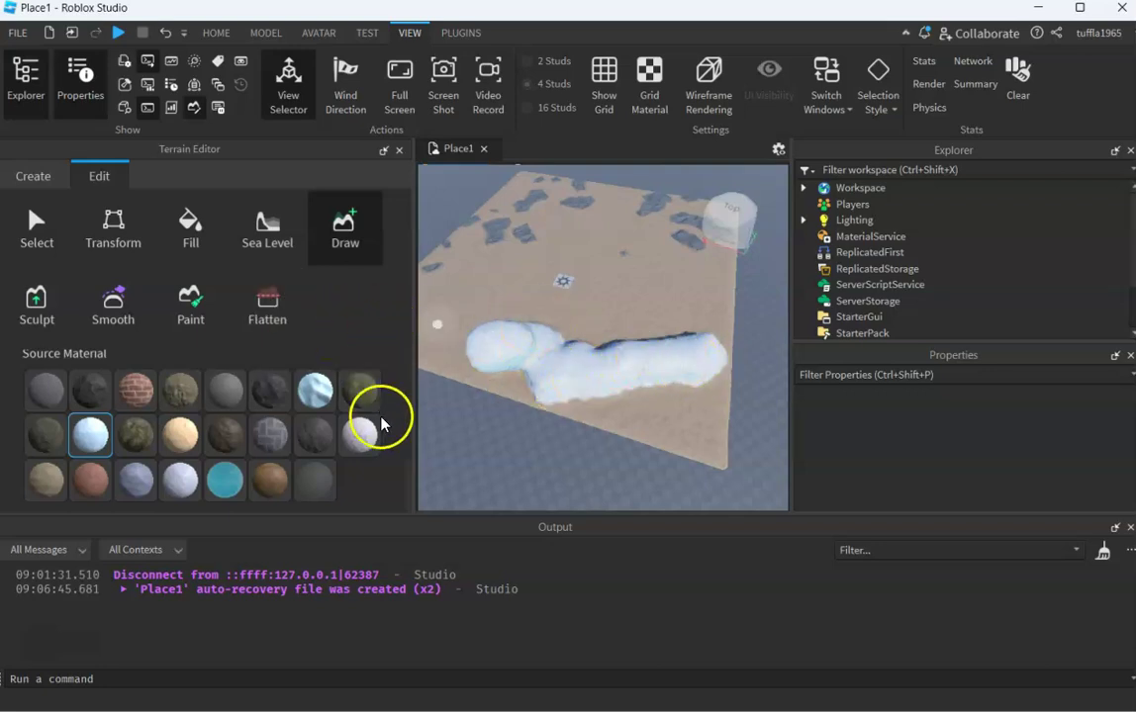
Set the brush mode to Subtract and carve material away along the icy ridge, keeping the sphere brush at size 6.
scroll(381, 419, up, 3)
scroll(397, 423, down, 3)
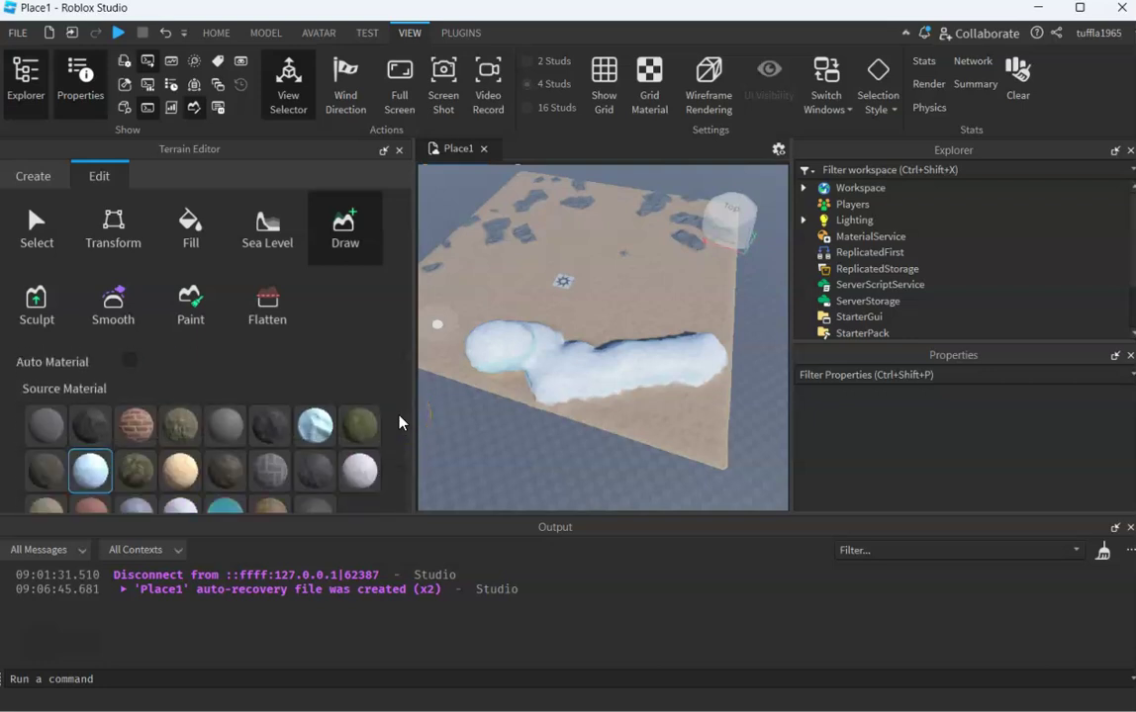
scroll(398, 424, up, 1)
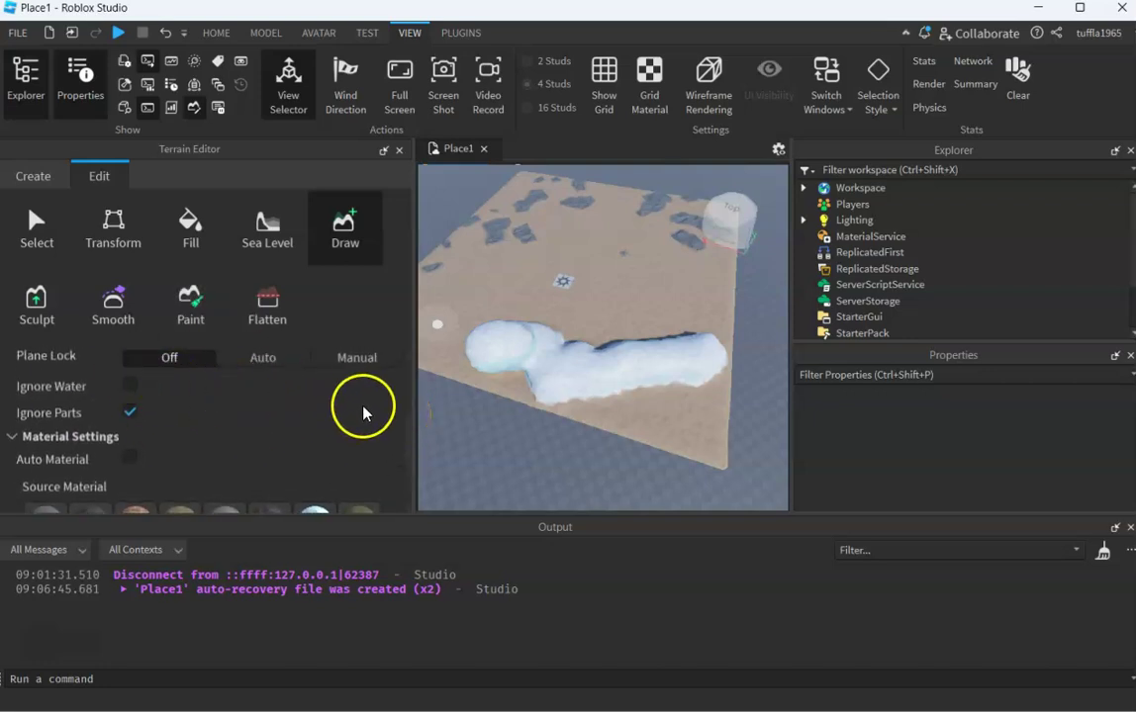
scroll(362, 409, down, 2)
scroll(362, 407, up, 4)
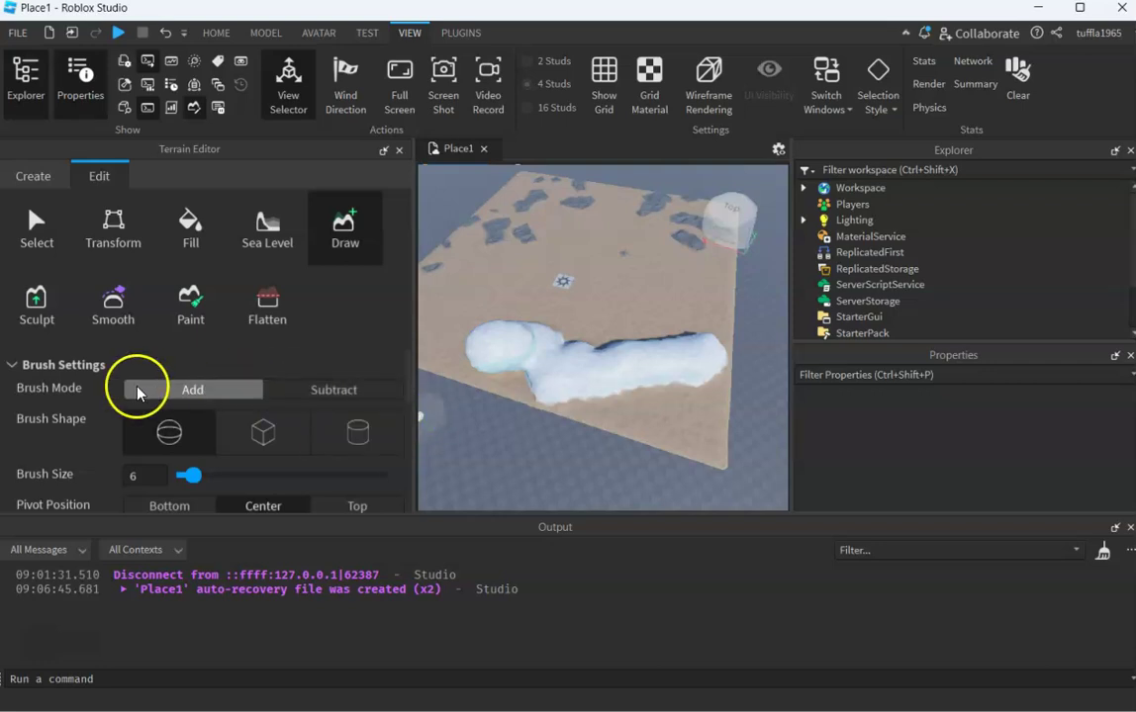
click(317, 389)
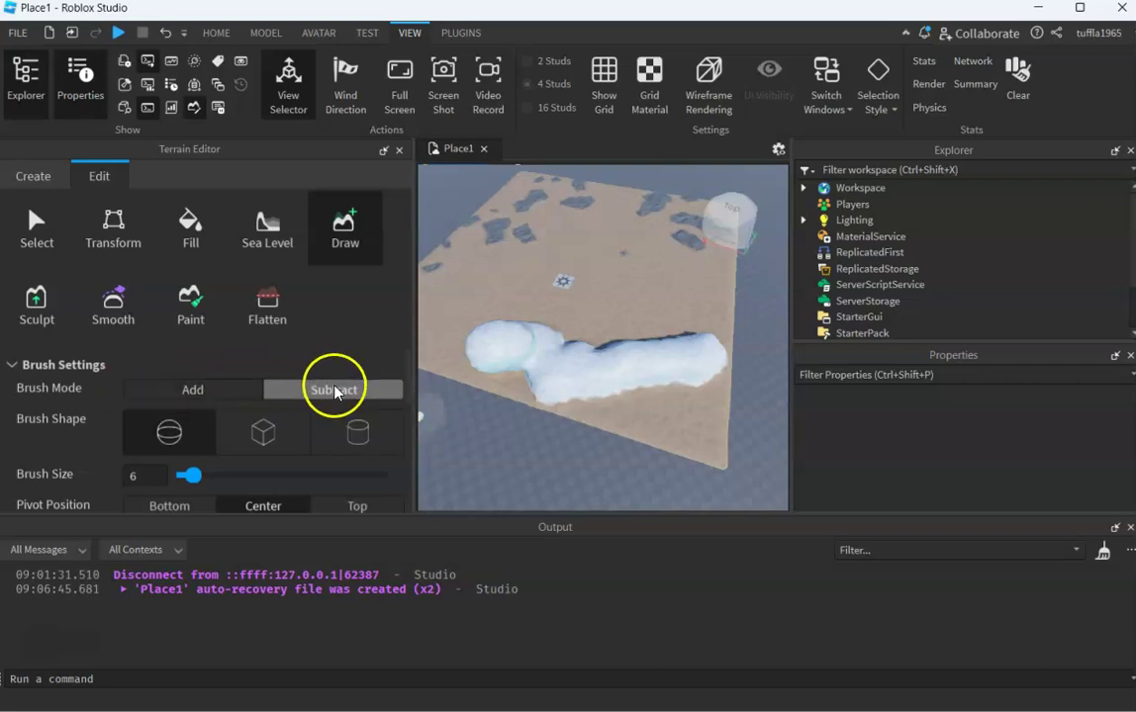
mouse_move(546, 362)
mouse_down()
mouse_move(575, 390)
mouse_move(668, 358)
mouse_up()
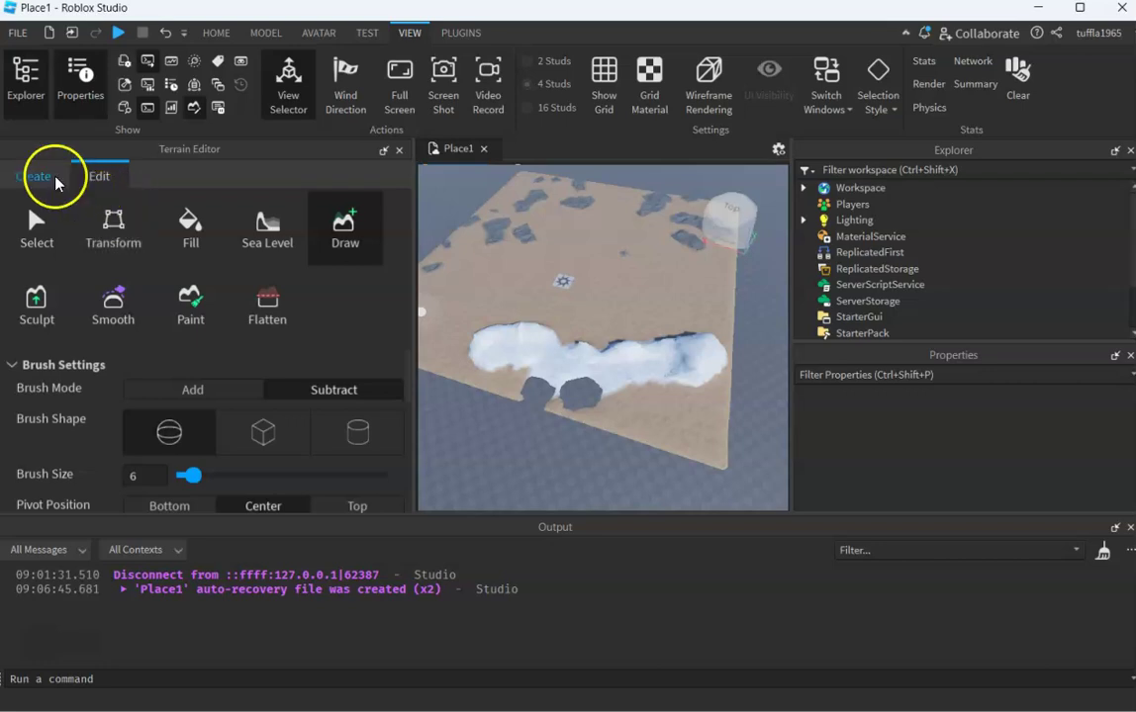
Return to terrain creation and clear all terrain, including the carved icy ridge.
click(55, 178)
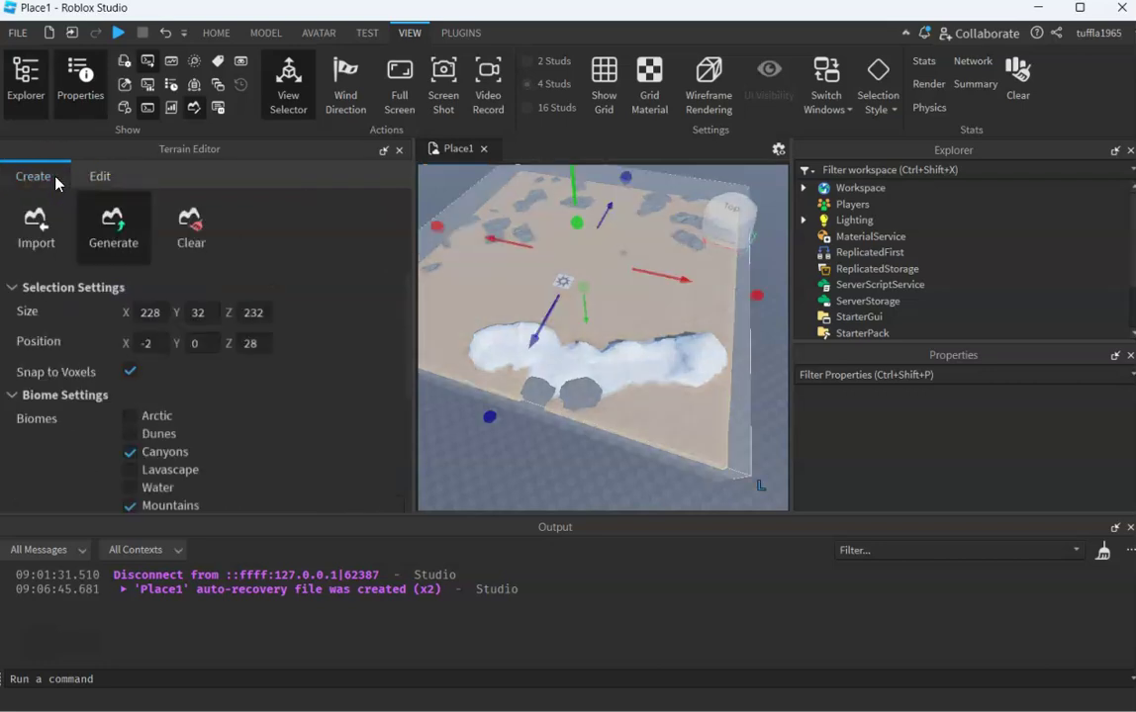
click(184, 230)
click(292, 318)
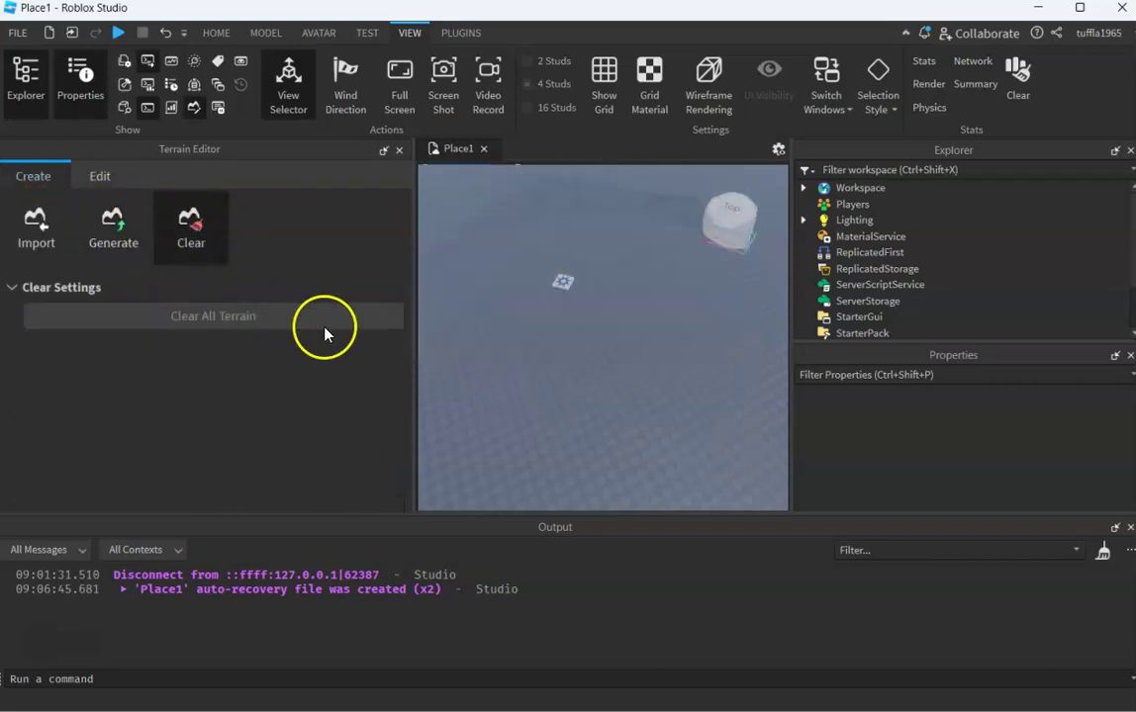
Regenerate the terrain in the same selection area, keeping the chosen biomes, blending 0.25, biome size 800 and seed 618033988.
click(113, 225)
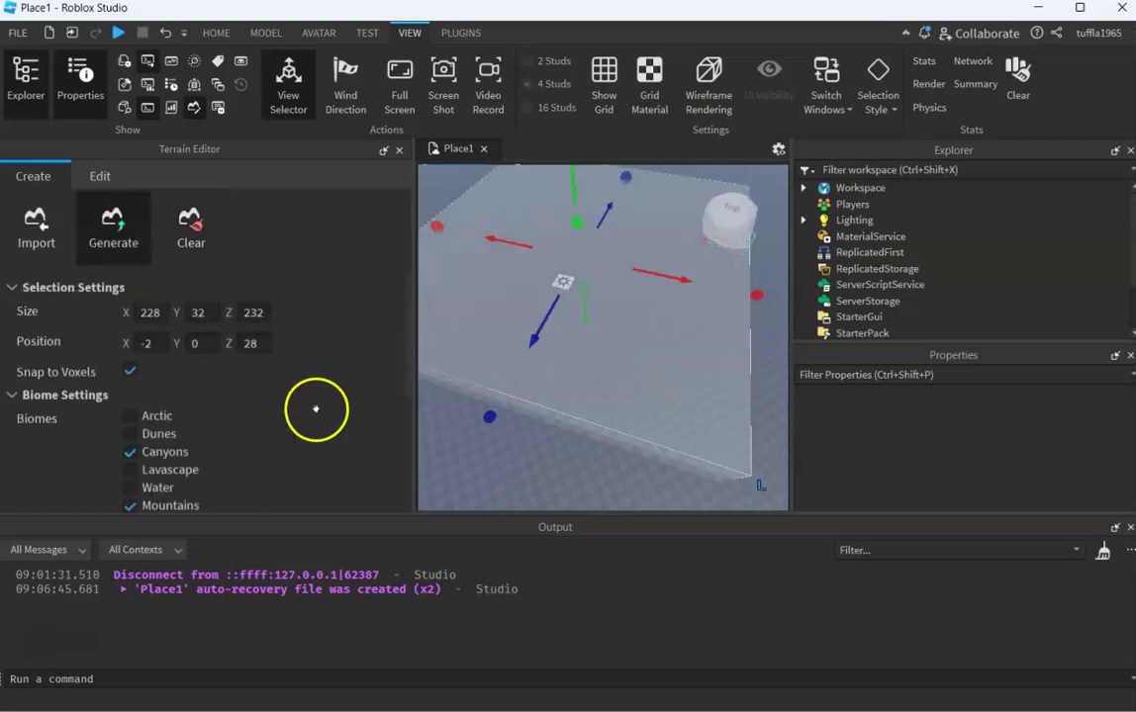
scroll(316, 408, down, 5)
click(278, 494)
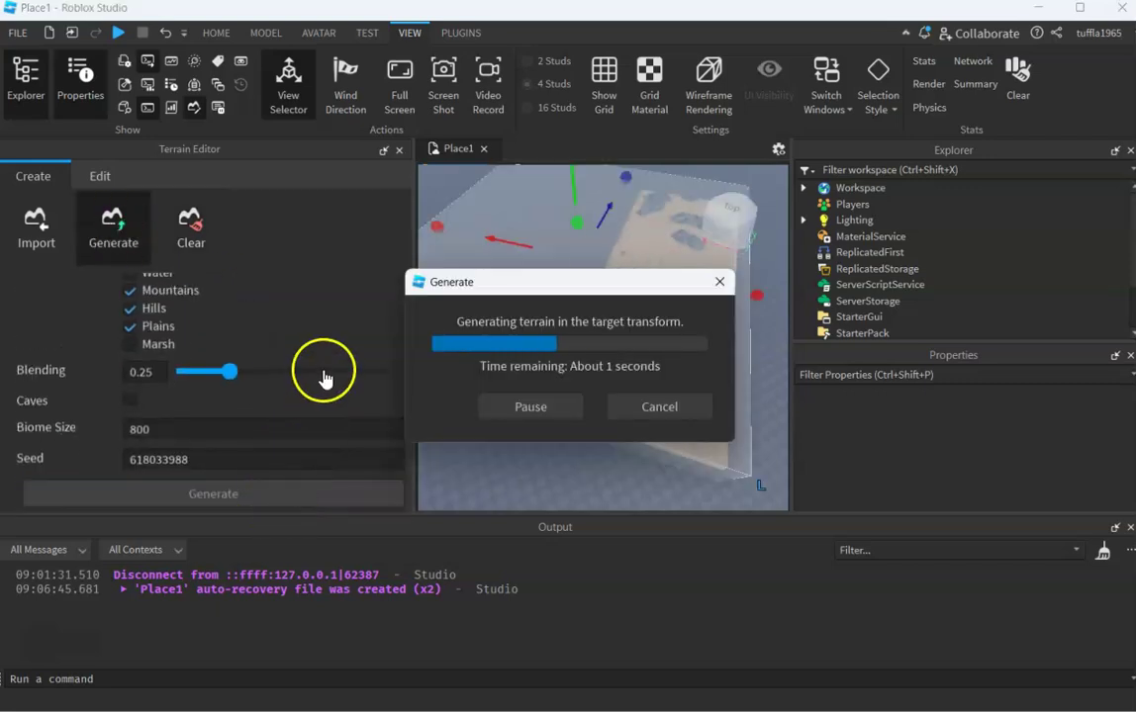